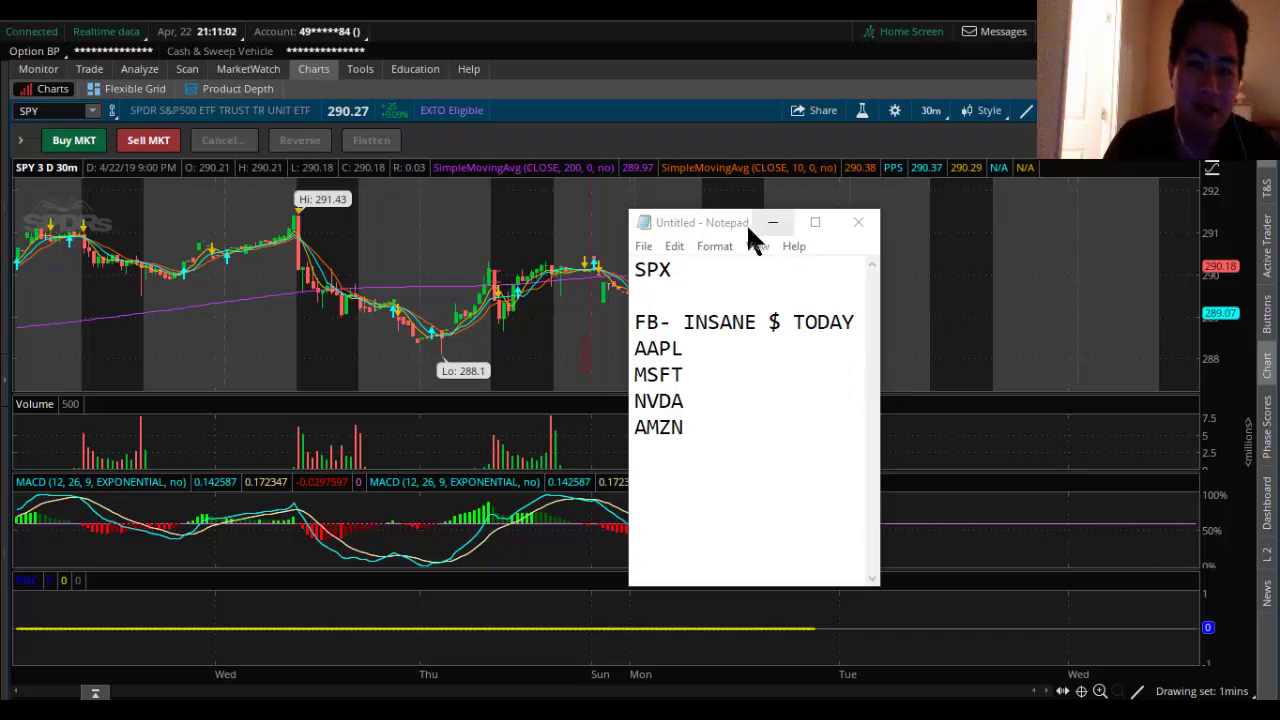
Step: Move the Notepad watchlist aside and select the 'FB- INSANE $ TODAY' line
{"action": "left_click", "coordinate": [706, 230]}
{"action": "left_click_drag", "start_coordinate": [705, 228], "coordinate": [948, 214]}
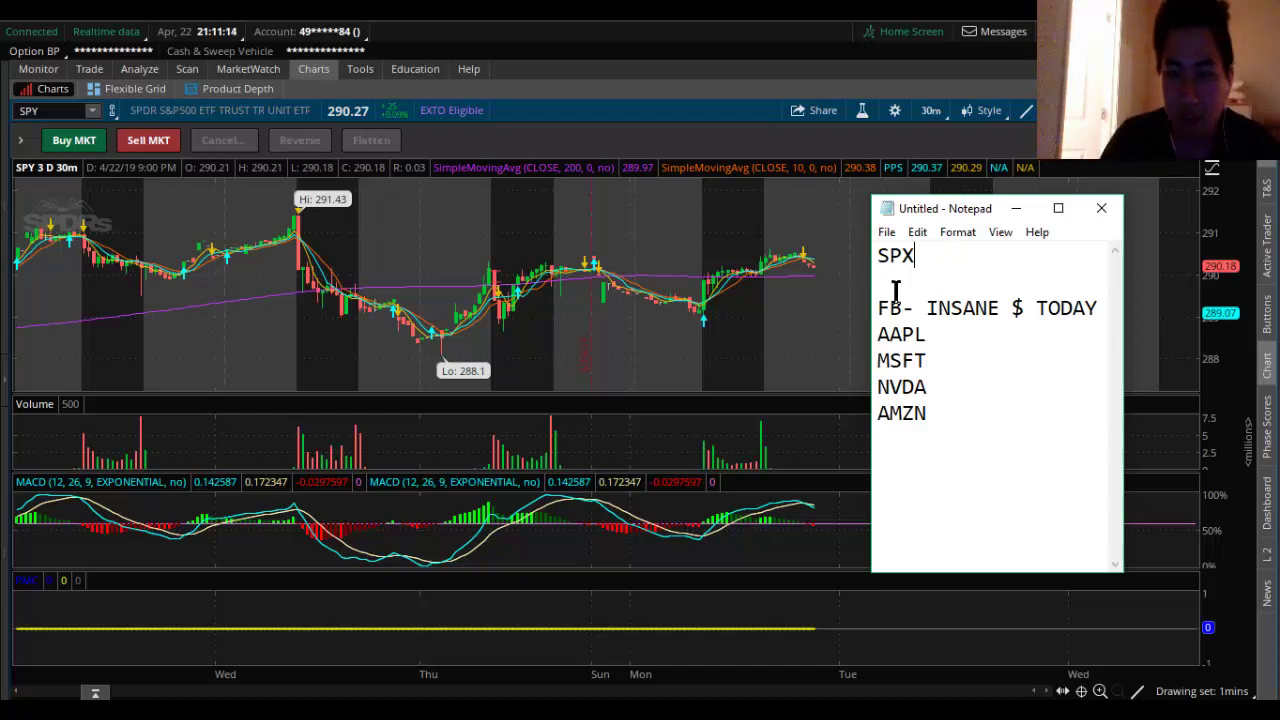
{"action": "left_click_drag", "start_coordinate": [875, 310], "coordinate": [1105, 306]}
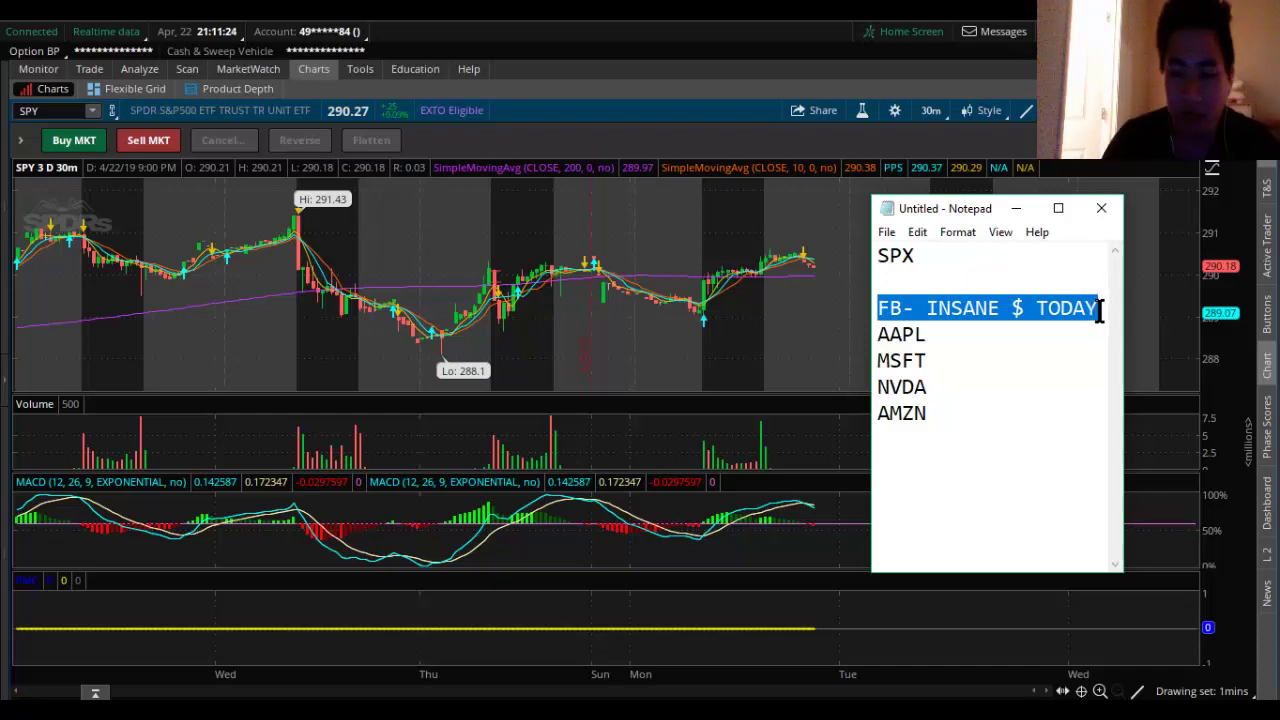
{"action": "left_click", "coordinate": [1097, 310]}
{"action": "double_click", "coordinate": [1089, 309]}
{"action": "left_click_drag", "start_coordinate": [1089, 309], "coordinate": [873, 310]}
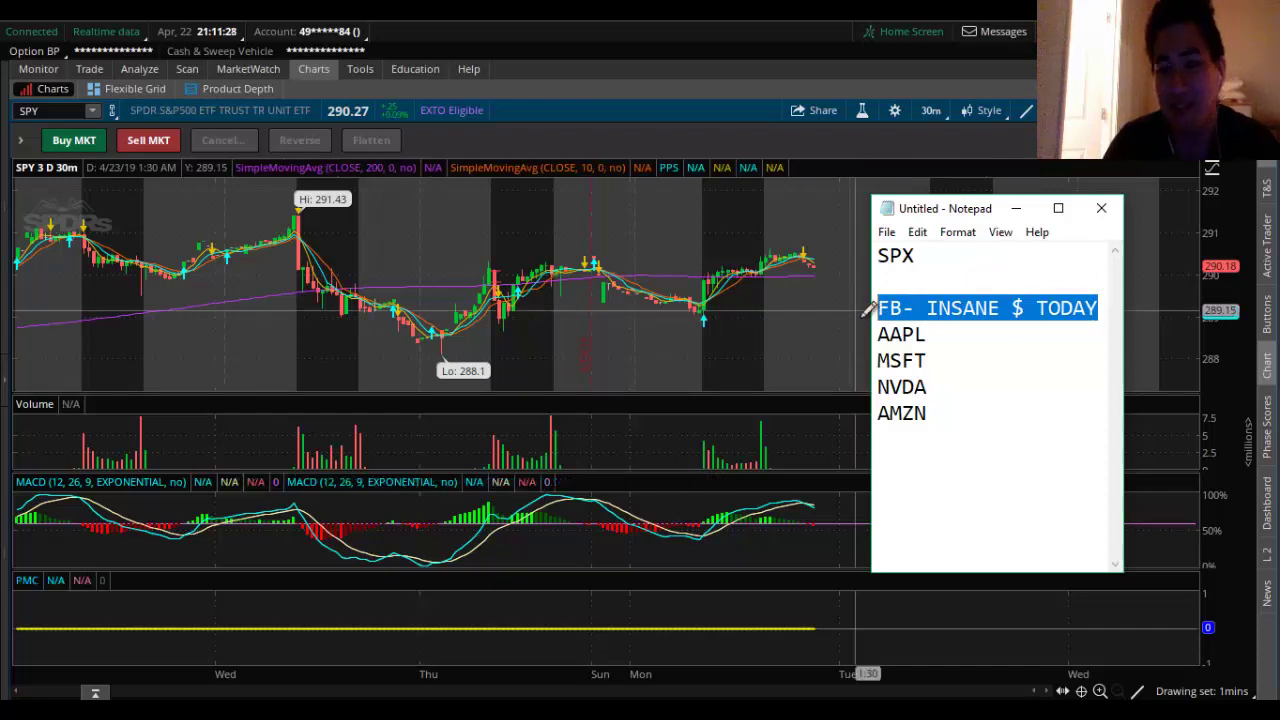
Step: Append '185 BUY' after NVDA- in the watchlist and minimize Notepad
{"action": "left_click", "coordinate": [944, 388]}
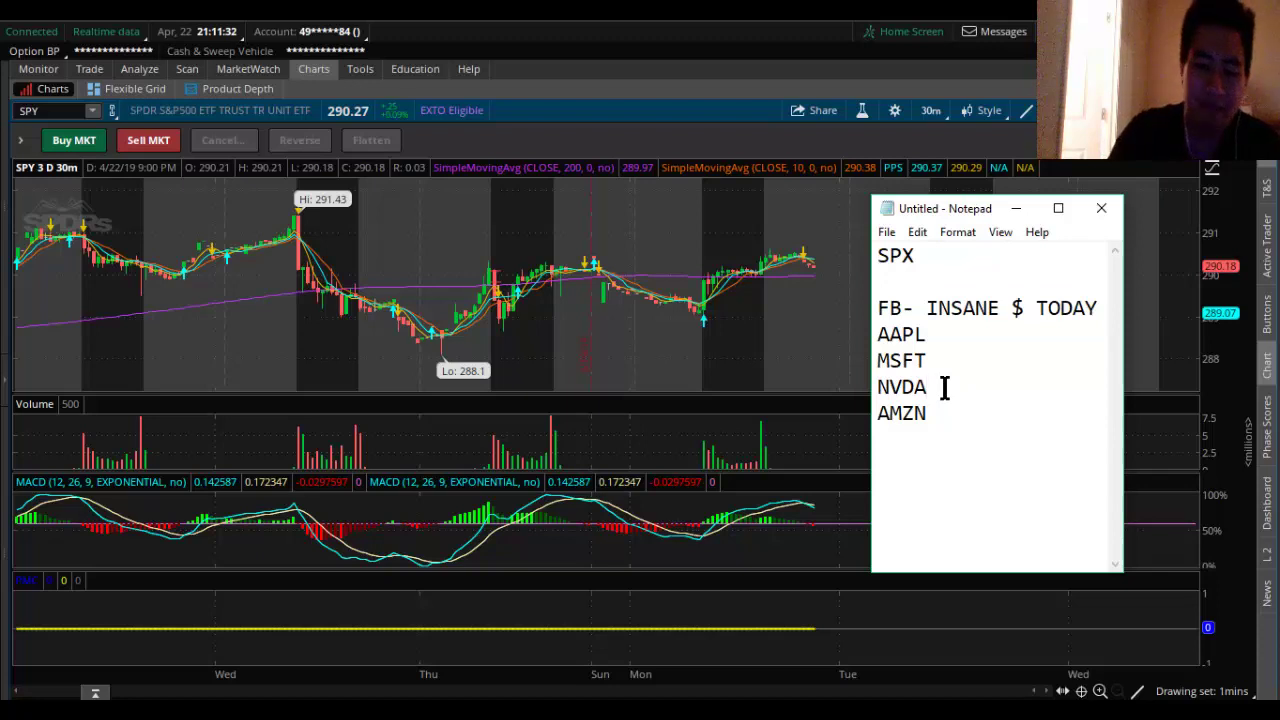
{"action": "type", "text": "185"}
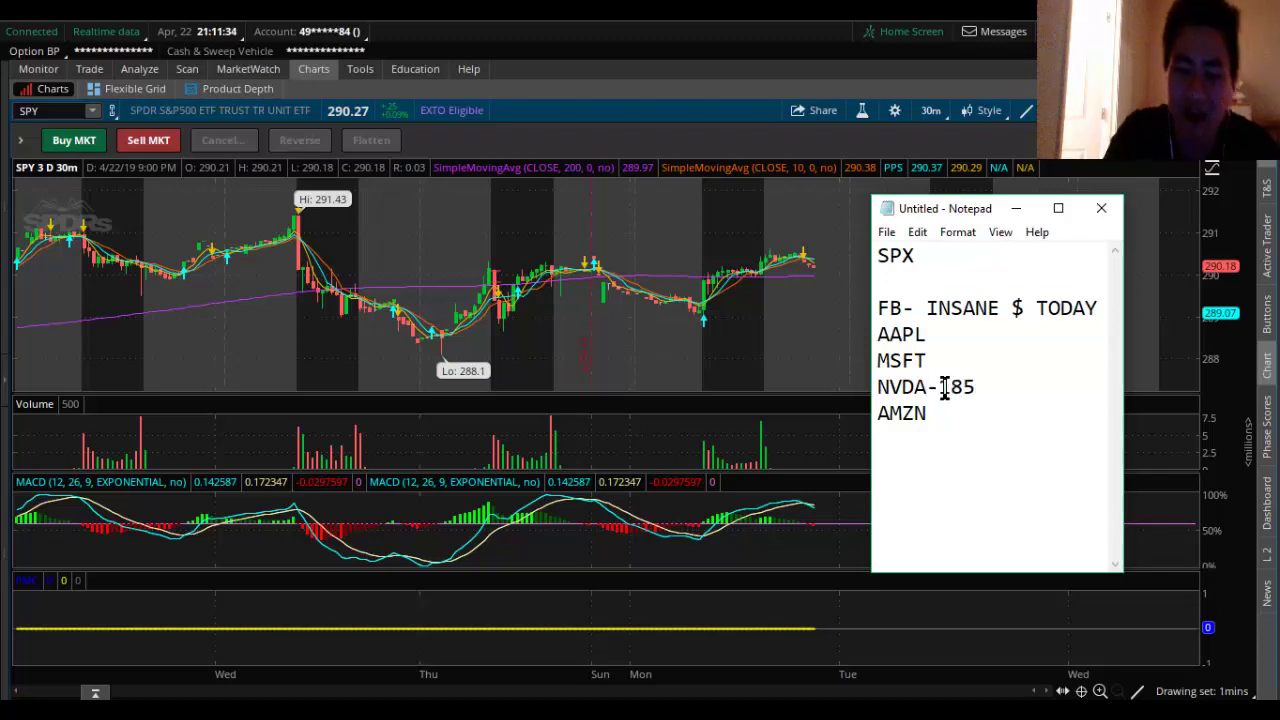
{"action": "type", "text": " BUY"}
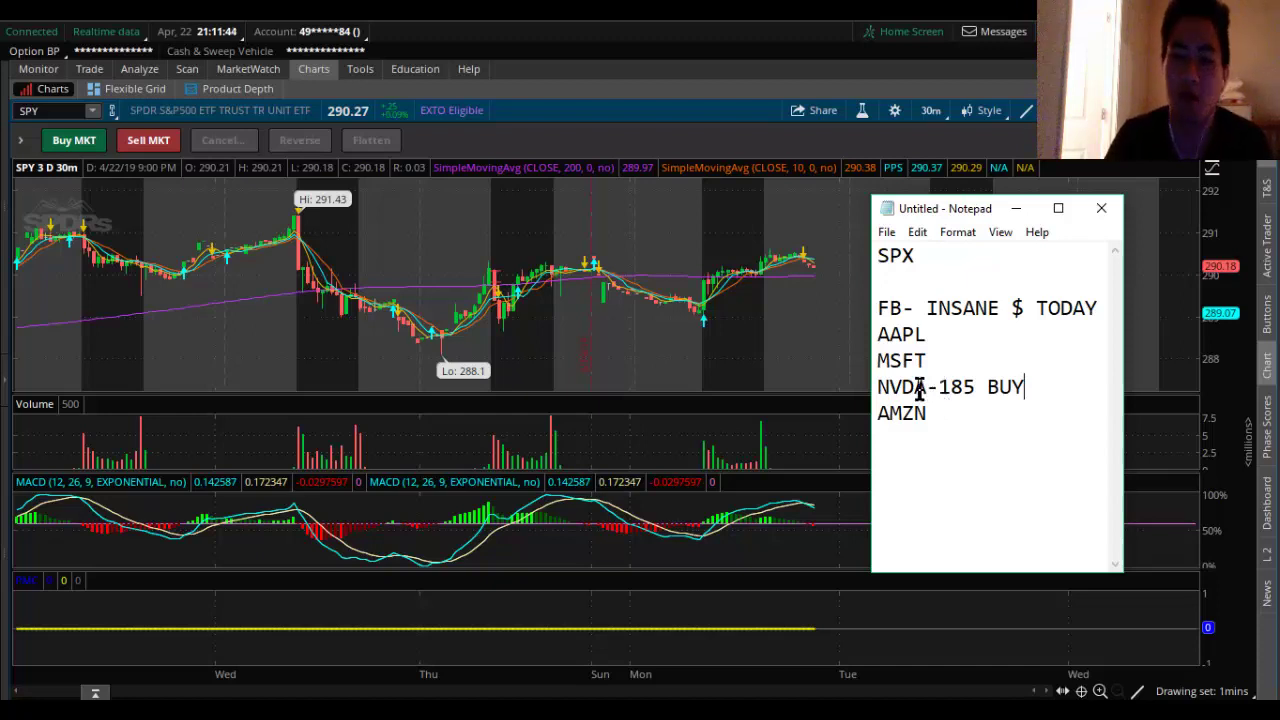
{"action": "left_click", "coordinate": [940, 344]}
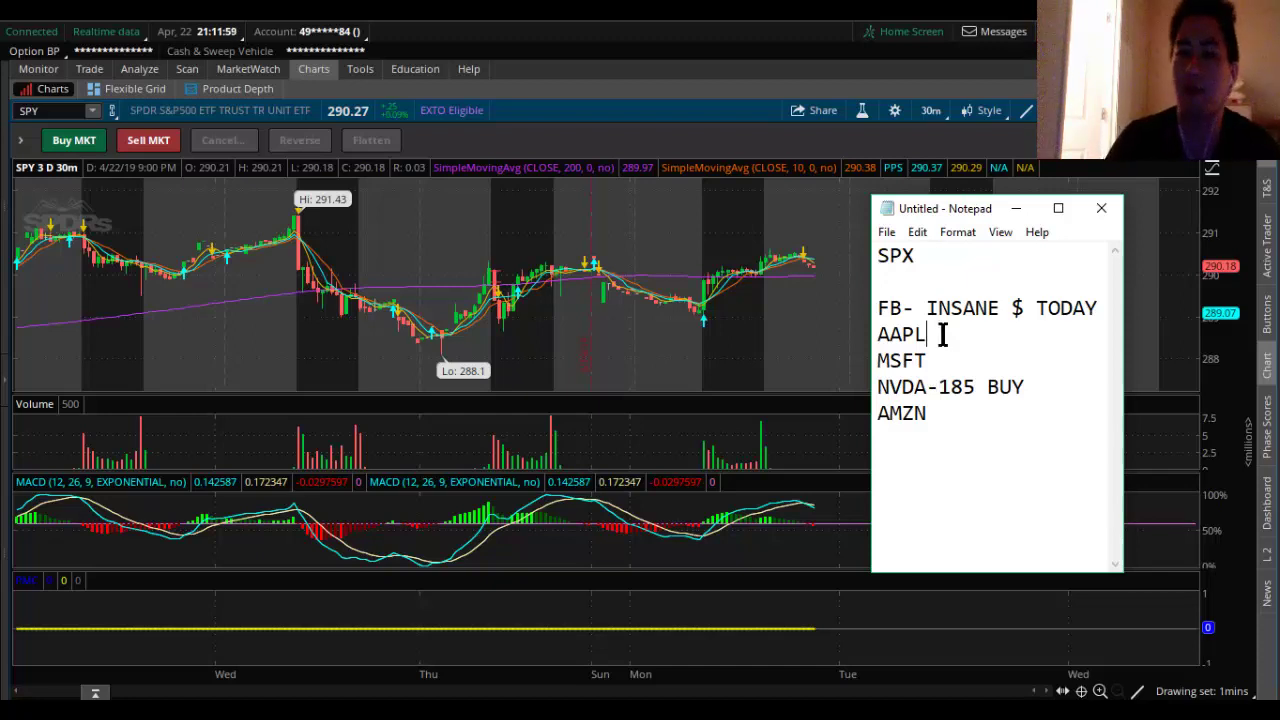
{"action": "left_click", "coordinate": [1014, 209]}
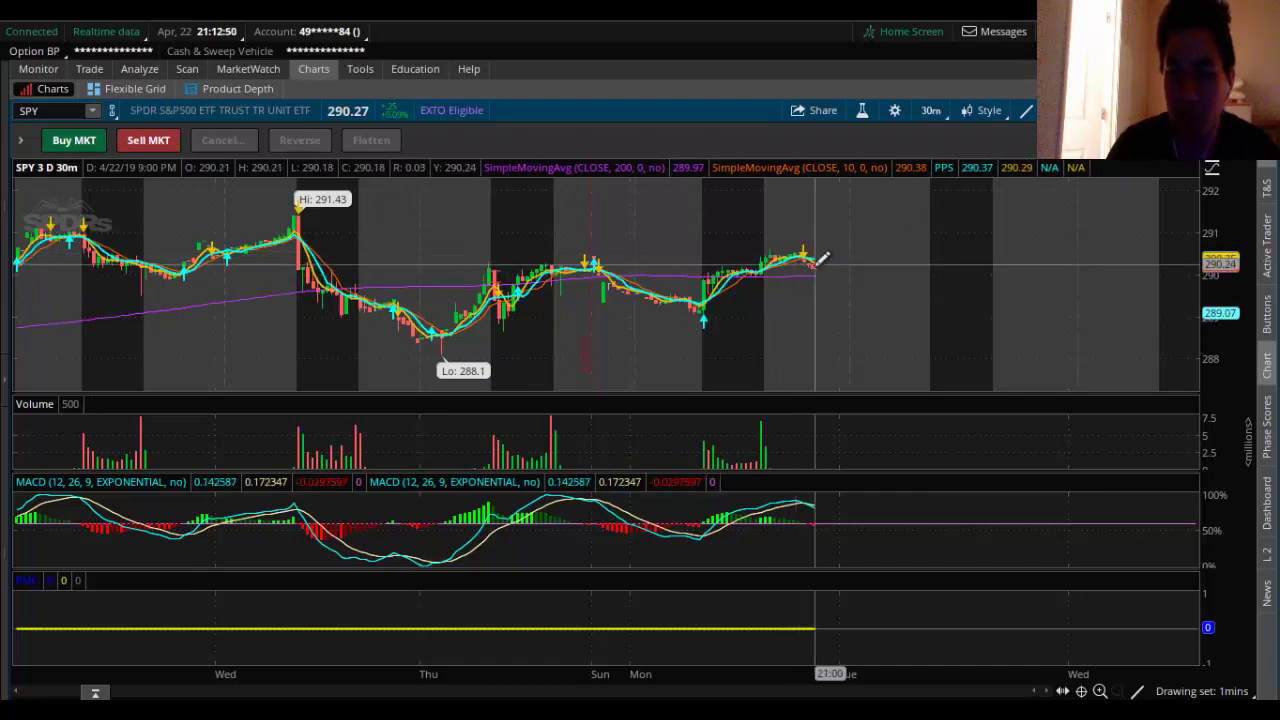
Step: Draw a red trendline from the latest SPY candles out into the empty future area
{"action": "left_click_drag", "start_coordinate": [820, 257], "coordinate": [890, 236]}
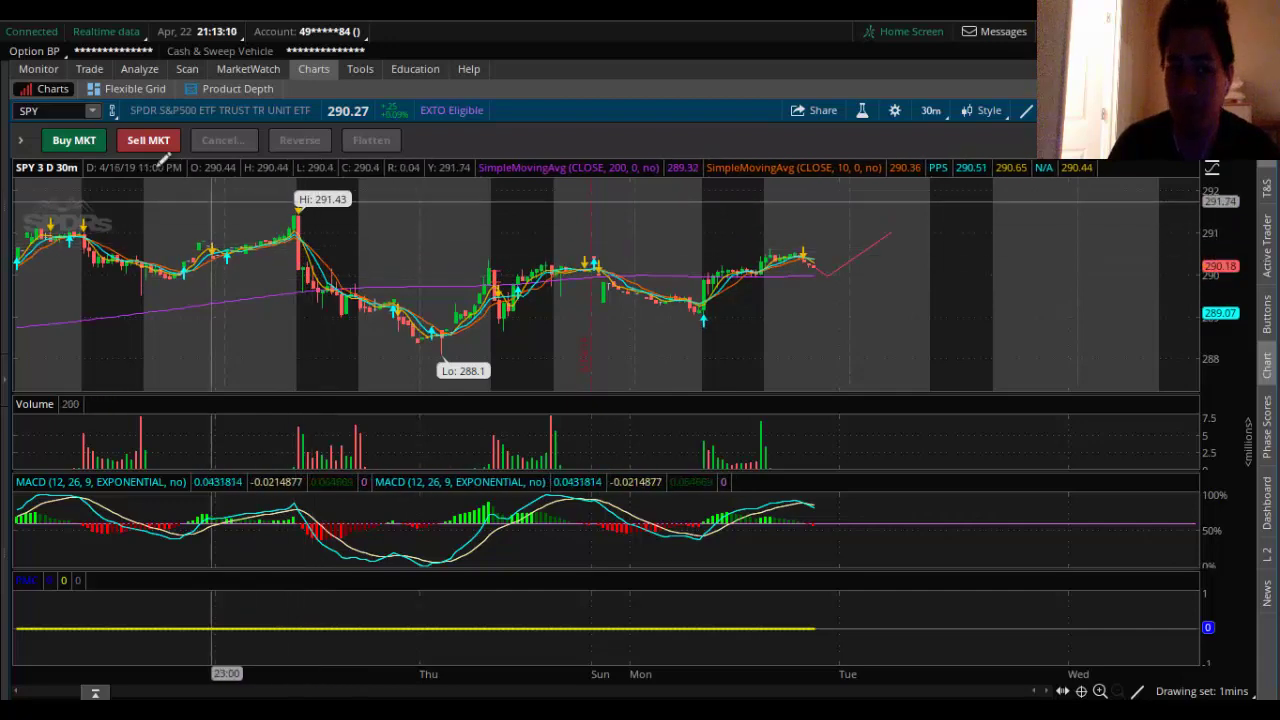
Step: Load the FB chart with the 1 Y : 1D time frame
{"action": "left_click", "coordinate": [64, 111]}
{"action": "type", "text": "FB"}
{"action": "key", "text": "Return"}
{"action": "left_click", "coordinate": [930, 111]}
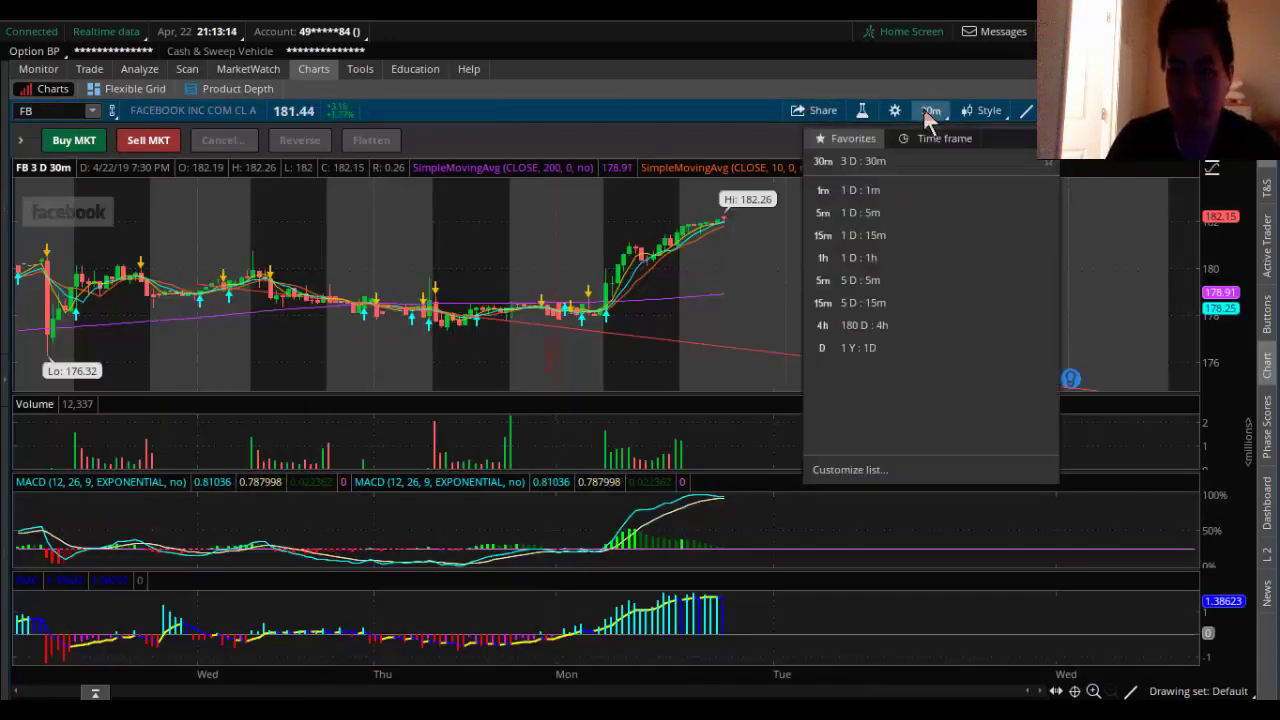
{"action": "left_click", "coordinate": [872, 347]}
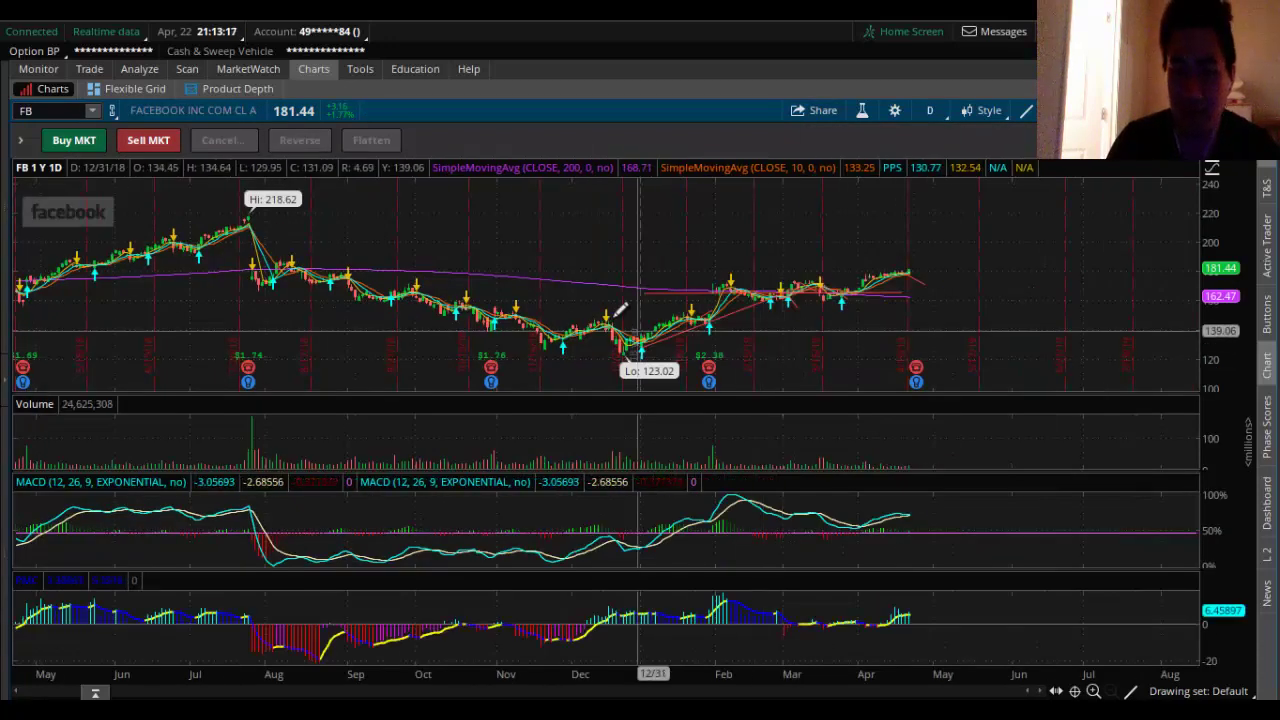
Step: Zoom FB, briefly view 1 day of 15-minute bars, then return to 1Y daily zoomed February–June
{"action": "left_click_drag", "start_coordinate": [576, 330], "coordinate": [1088, 281]}
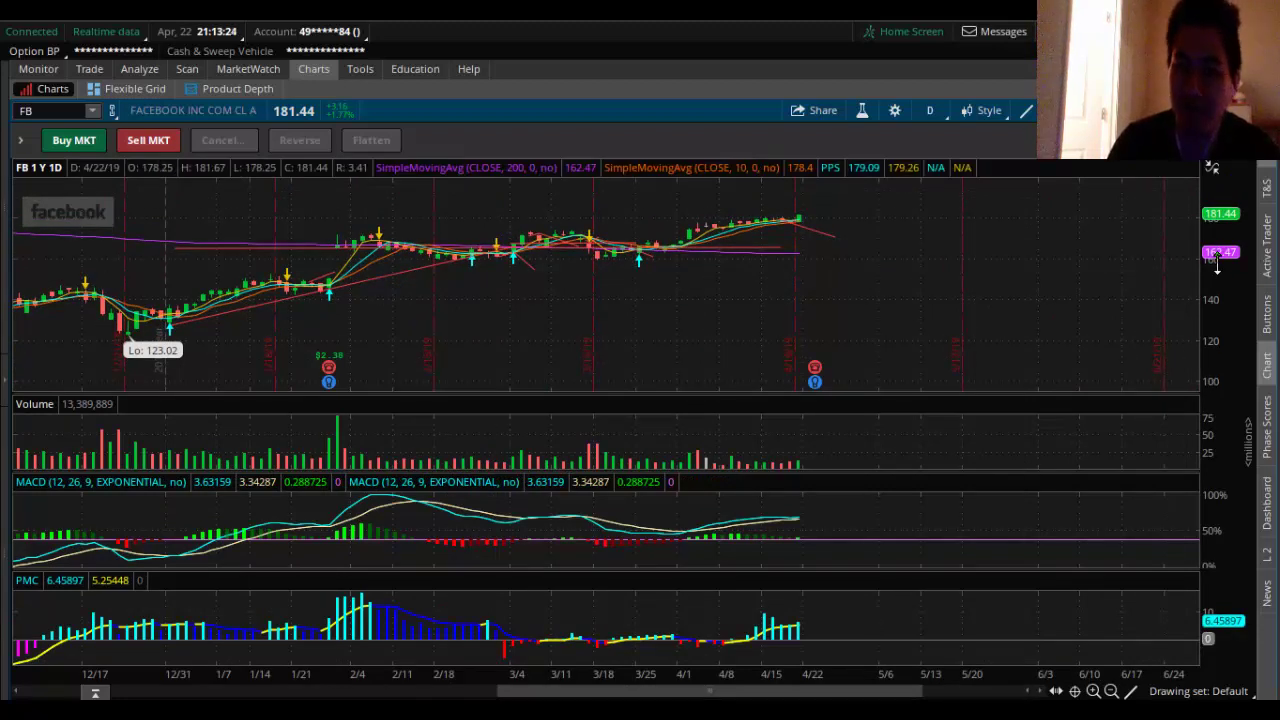
{"action": "left_click", "coordinate": [929, 111]}
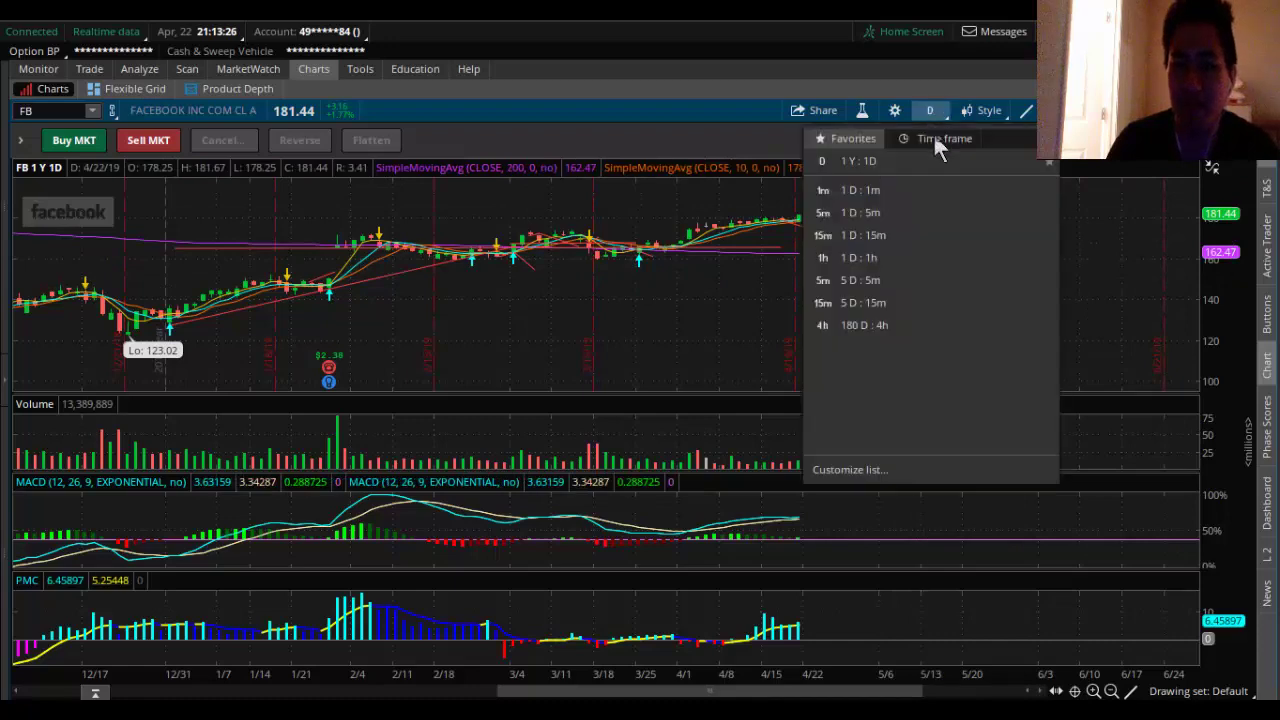
{"action": "left_click", "coordinate": [923, 228]}
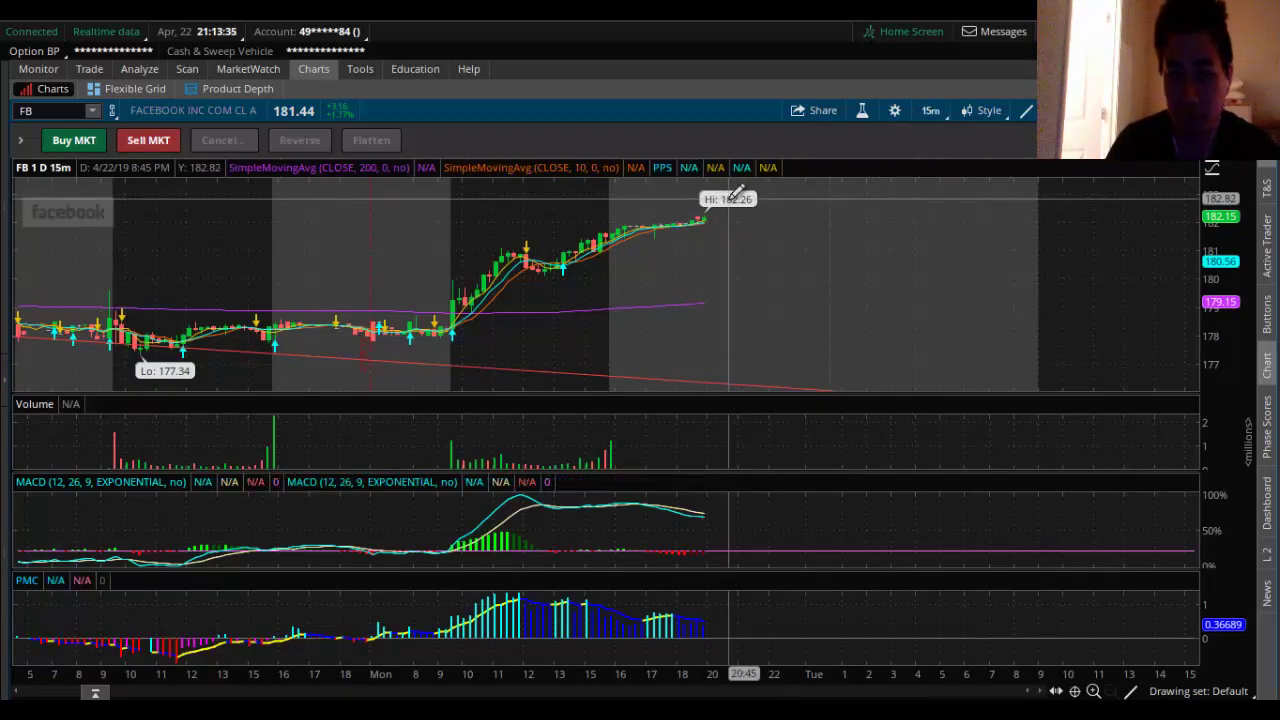
{"action": "left_click", "coordinate": [934, 113]}
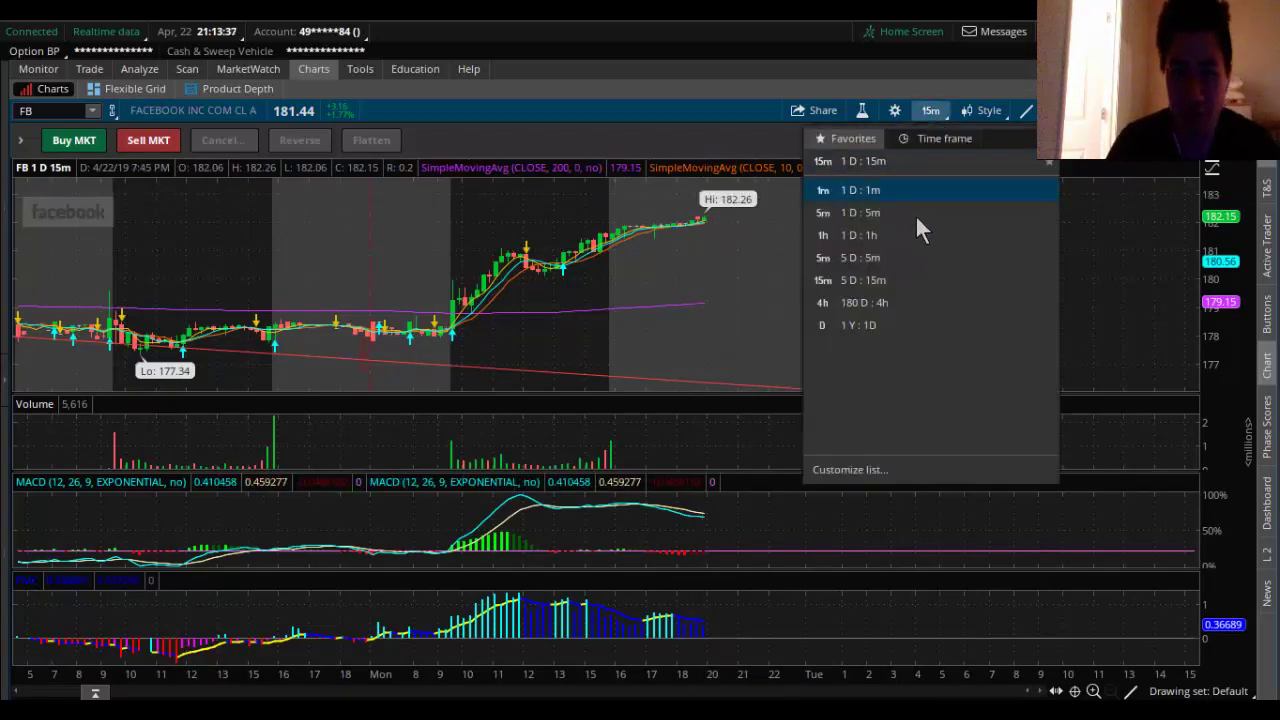
{"action": "left_click", "coordinate": [891, 325]}
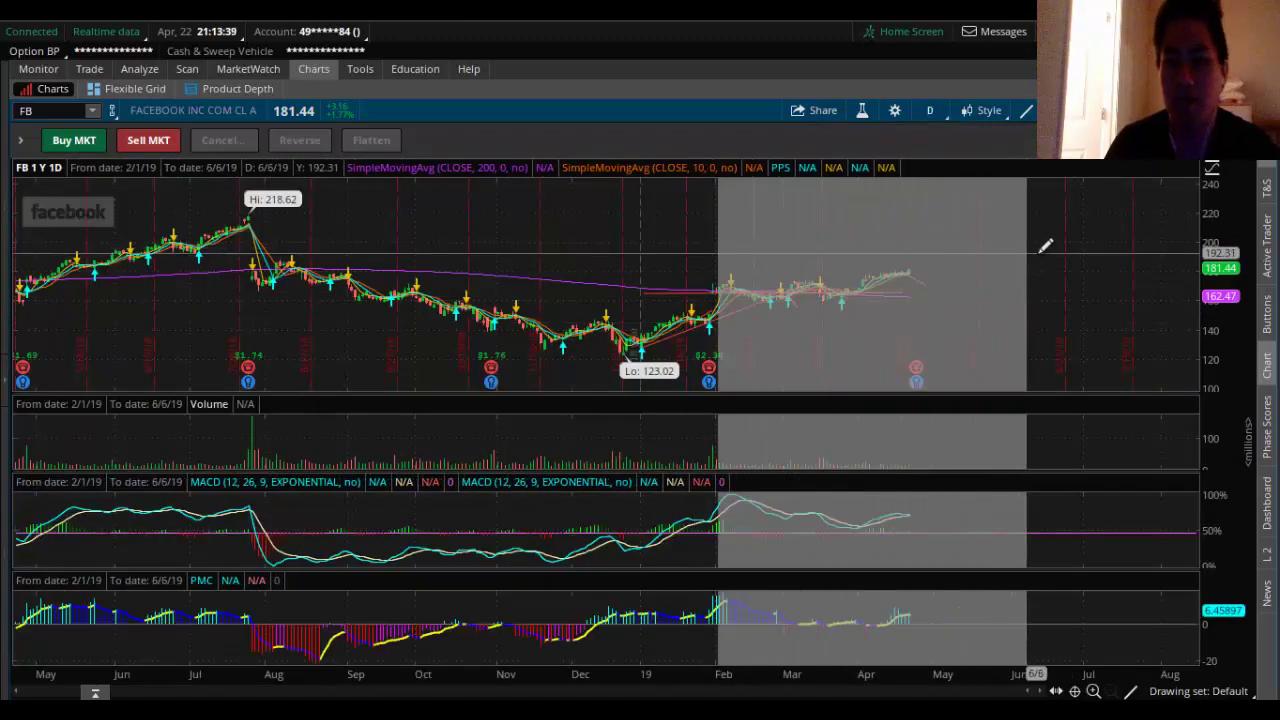
{"action": "left_click_drag", "start_coordinate": [1046, 245], "coordinate": [1046, 245]}
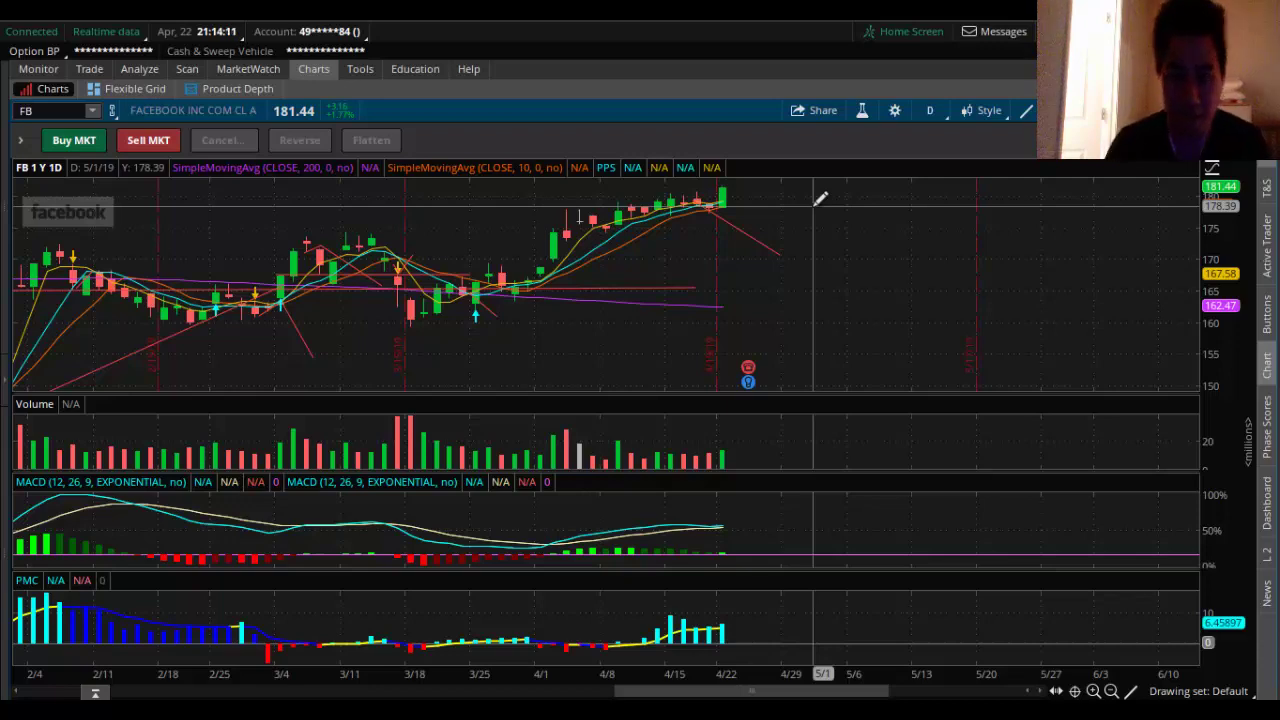
Step: Zoom FB into January–early July, check the 4/24 earnings marker, then autoscale to the full year
{"action": "right_click", "coordinate": [981, 193]}
{"action": "left_click", "coordinate": [990, 214]}
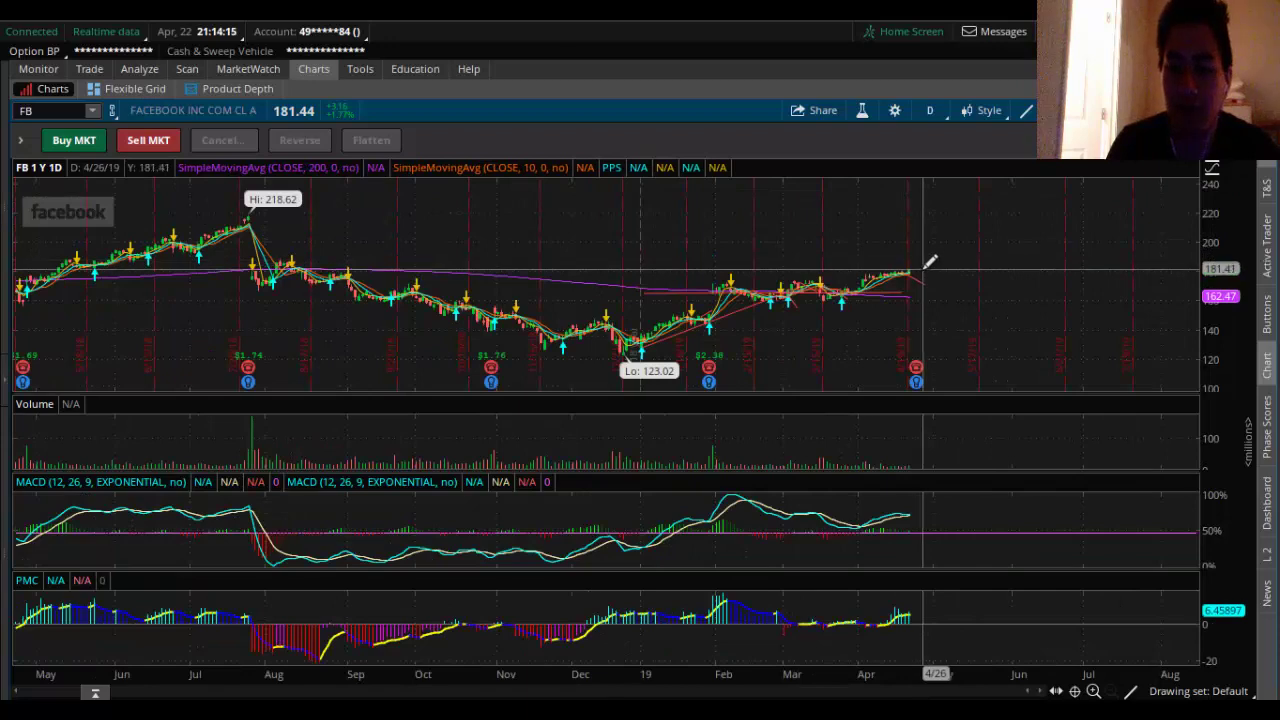
{"action": "mouse_move", "coordinate": [662, 245]}
{"action": "left_mouse_down"}
{"action": "mouse_move", "coordinate": [766, 234]}
{"action": "mouse_move", "coordinate": [1118, 275]}
{"action": "left_mouse_up"}
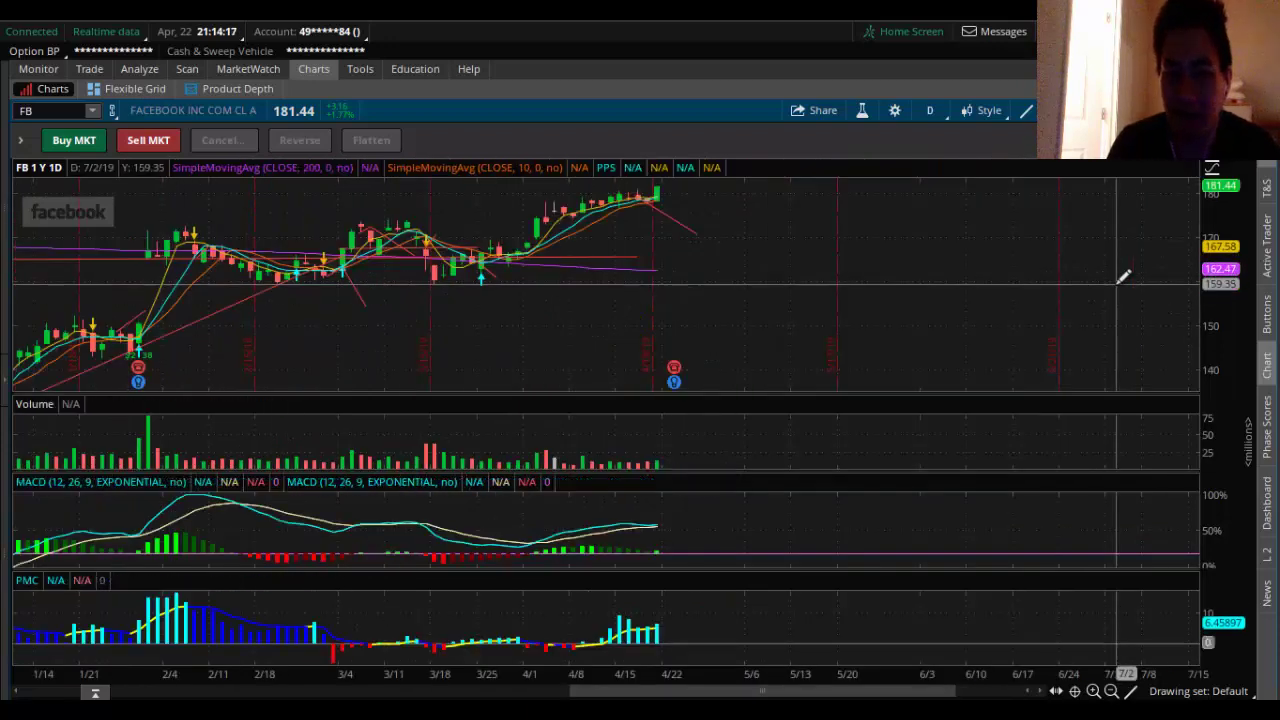
{"action": "mouse_move", "coordinate": [683, 358]}
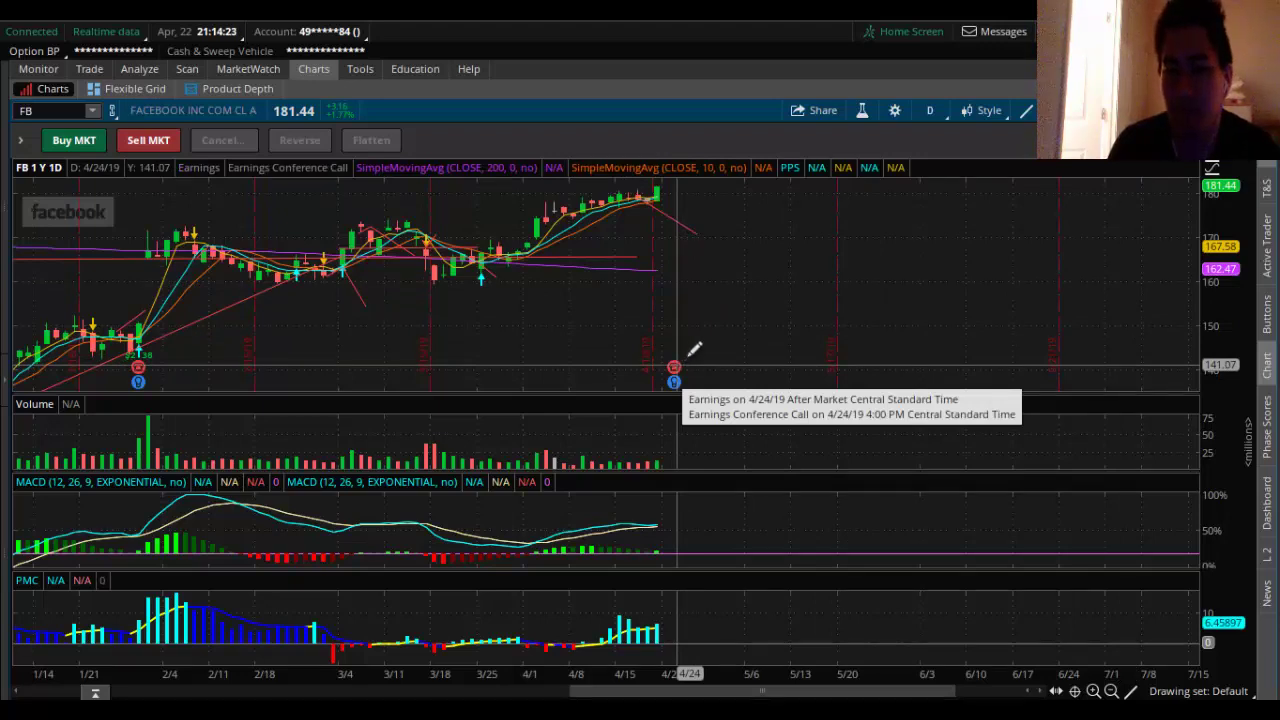
{"action": "right_click", "coordinate": [752, 308]}
{"action": "left_click", "coordinate": [787, 324]}
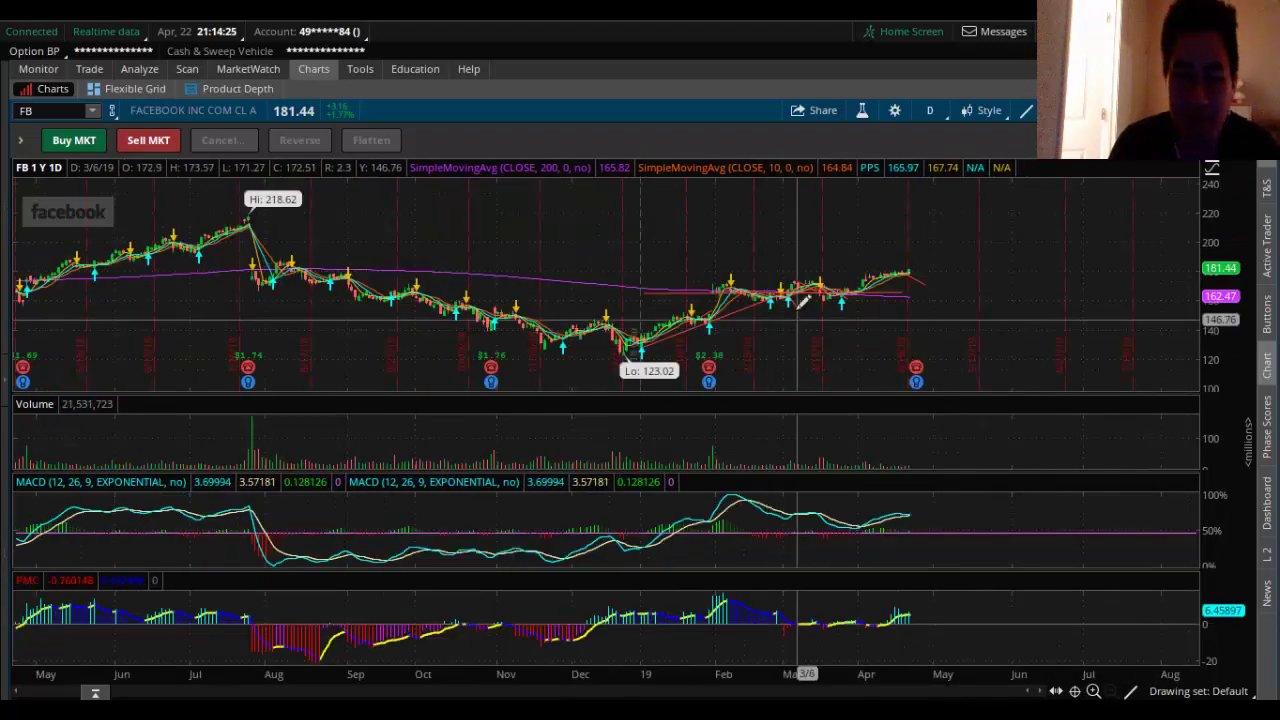
{"action": "left_click", "coordinate": [69, 110]}
{"action": "type", "text": "TWTR"}
{"action": "key", "text": "Return"}
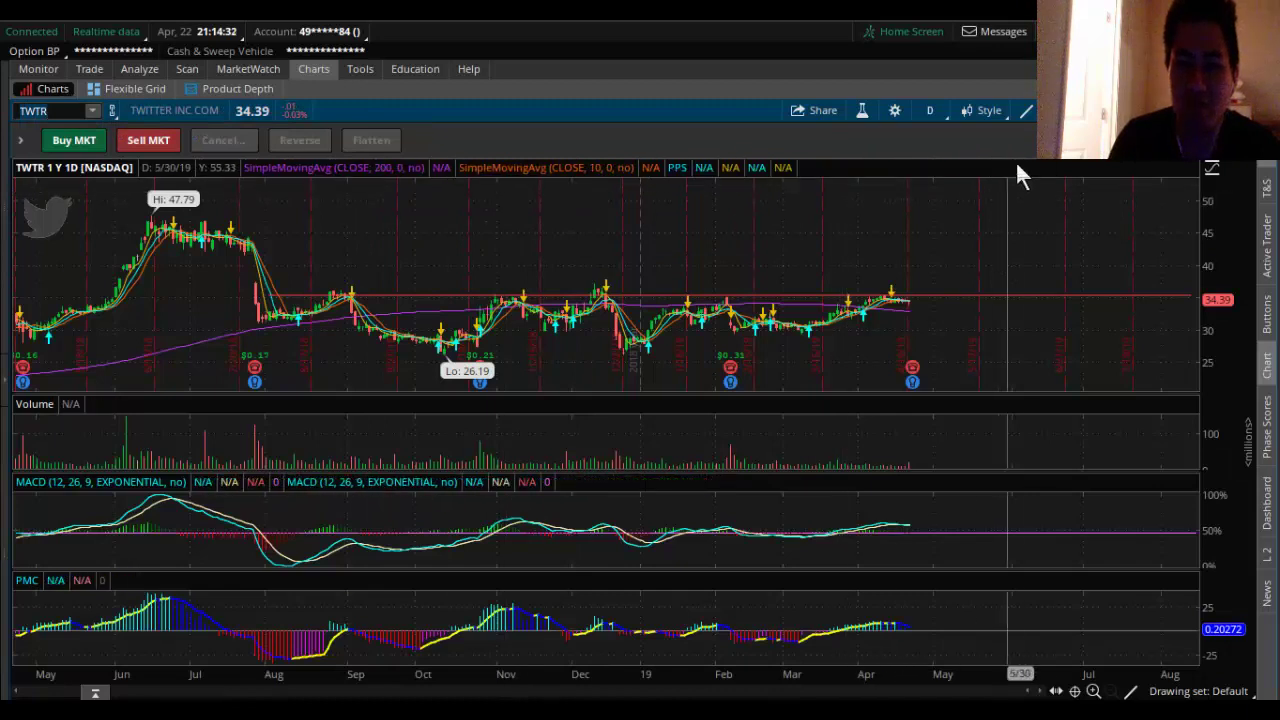
{"action": "mouse_move", "coordinate": [917, 363]}
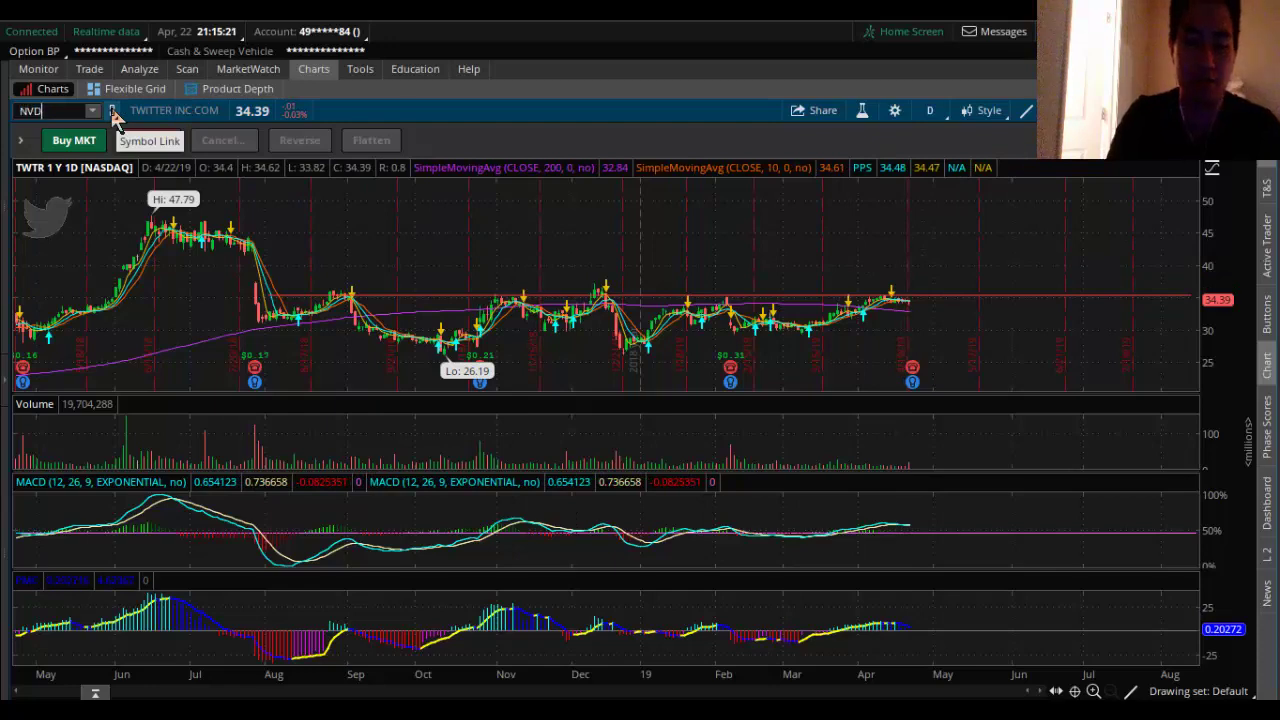
Step: Load the NVDA chart, zoom in, and compress the price scale to about 180–205
{"action": "type", "text": "A"}
{"action": "key", "text": "Return"}
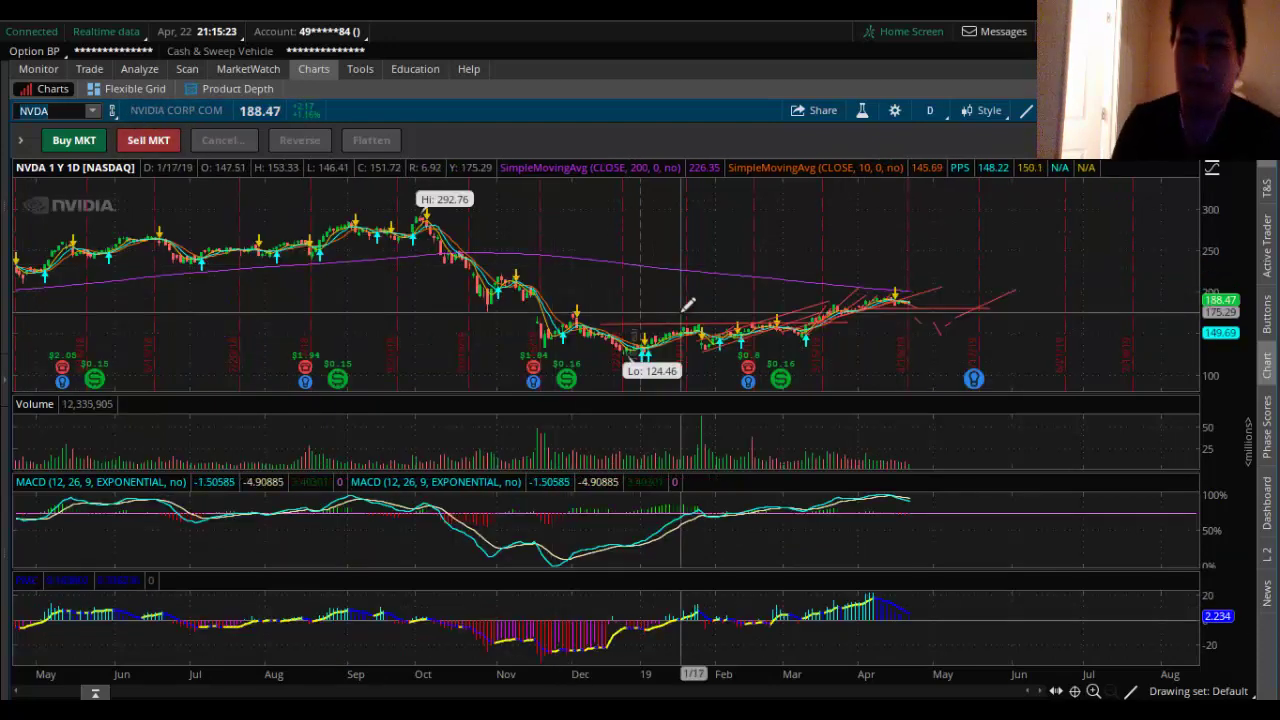
{"action": "scroll", "coordinate": [614, 262], "scroll_direction": "up", "scroll_amount": 5}
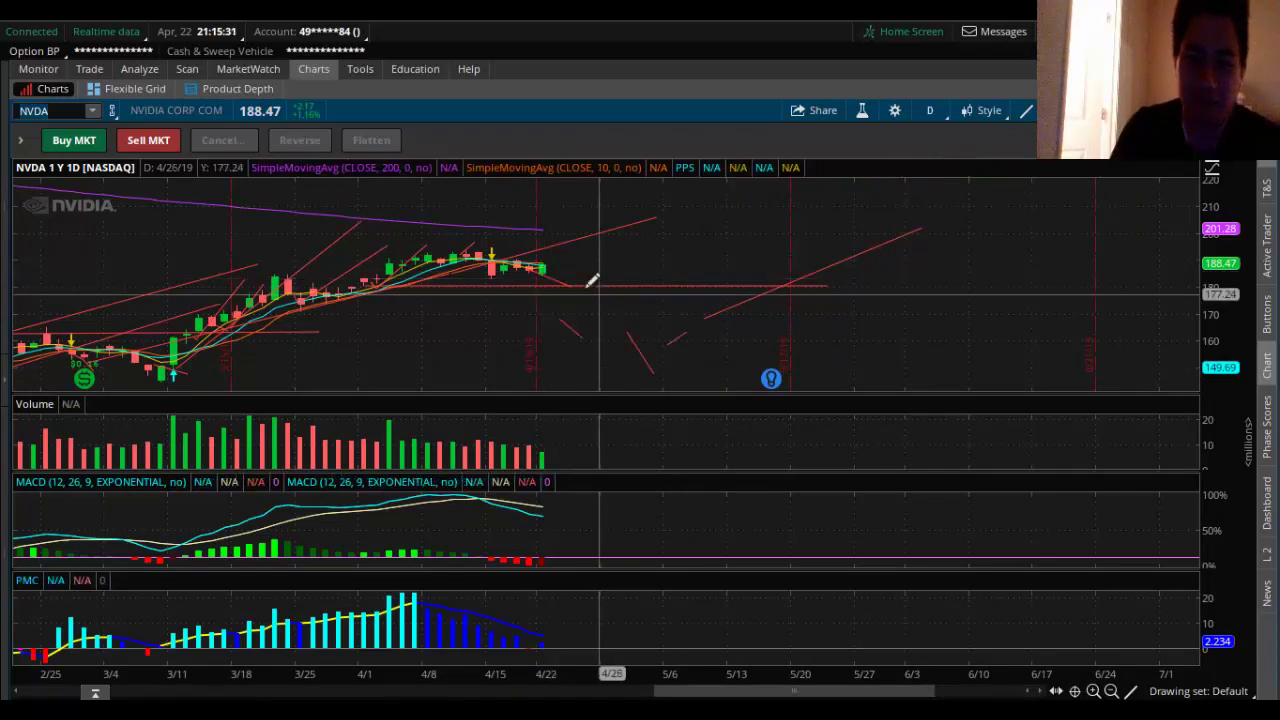
{"action": "scroll", "coordinate": [580, 277], "scroll_direction": "up", "scroll_amount": 5}
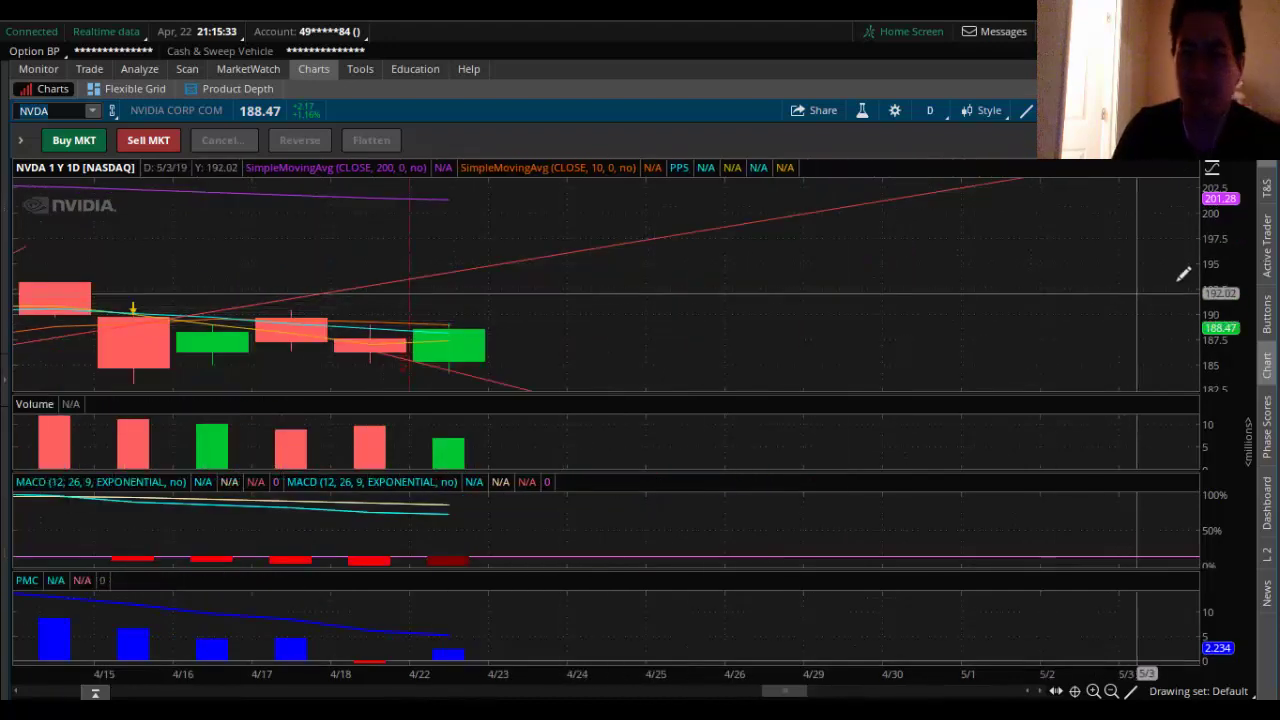
{"action": "left_click_drag", "start_coordinate": [1194, 263], "coordinate": [1194, 300]}
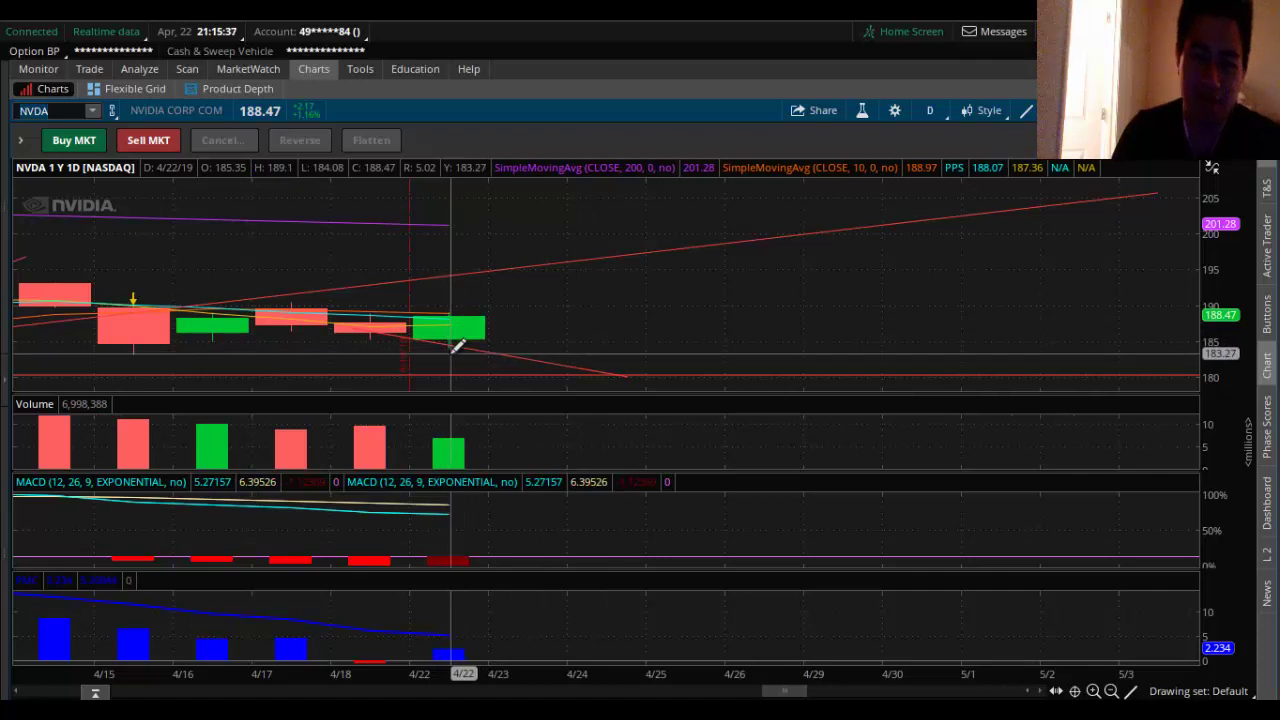
{"action": "mouse_move", "coordinate": [455, 342]}
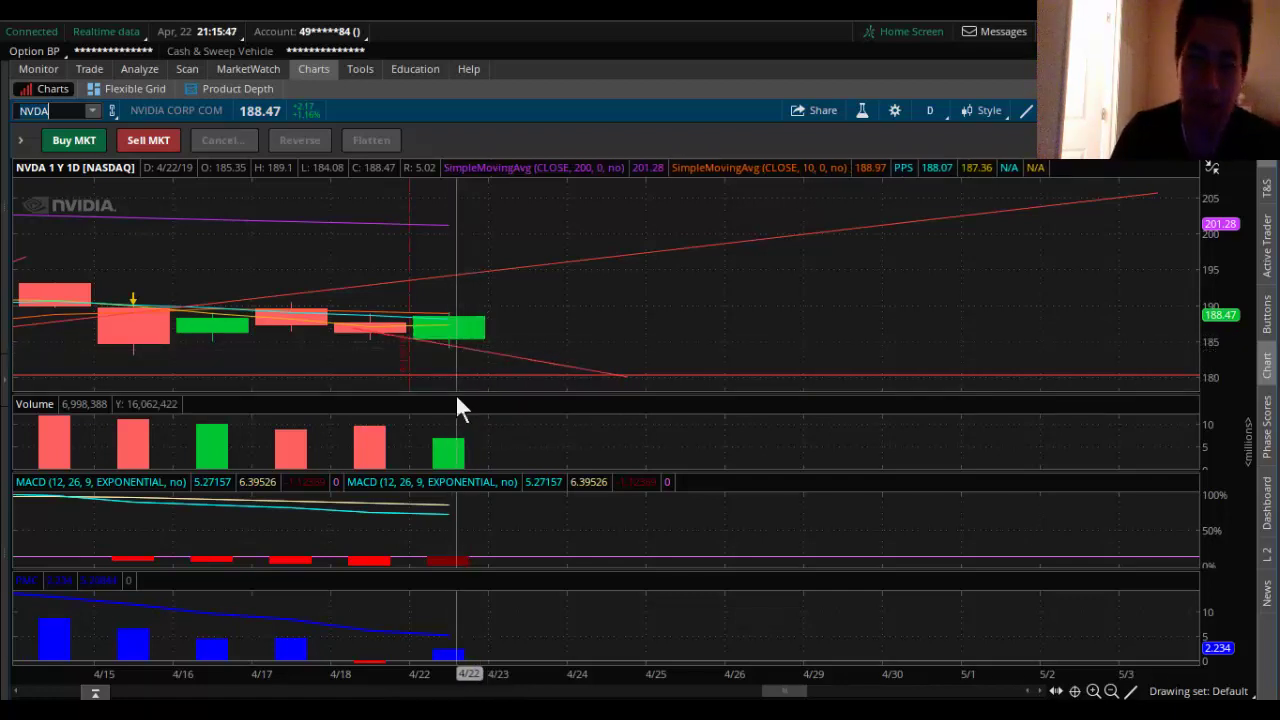
Step: Autozoom NVDA back to the full year, then zoom into mid-February through late May
{"action": "right_click", "coordinate": [668, 316]}
{"action": "left_click", "coordinate": [752, 328]}
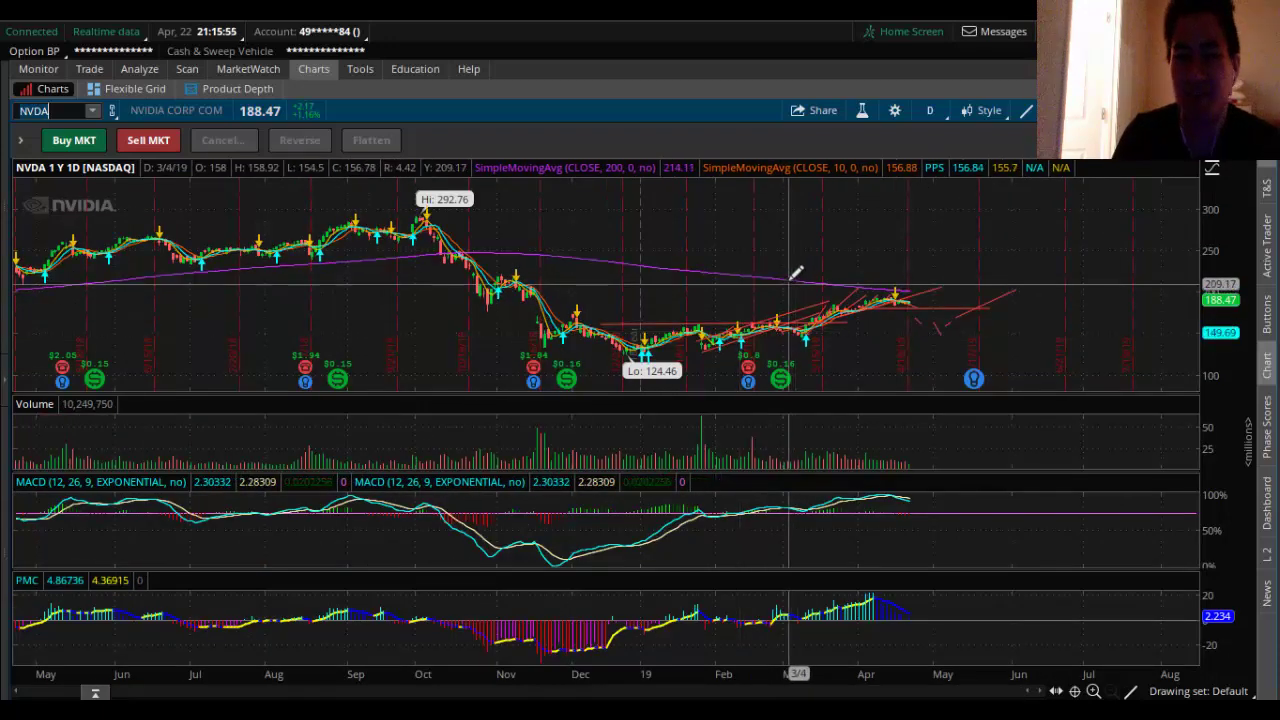
{"action": "left_click_drag", "start_coordinate": [760, 287], "coordinate": [1049, 287]}
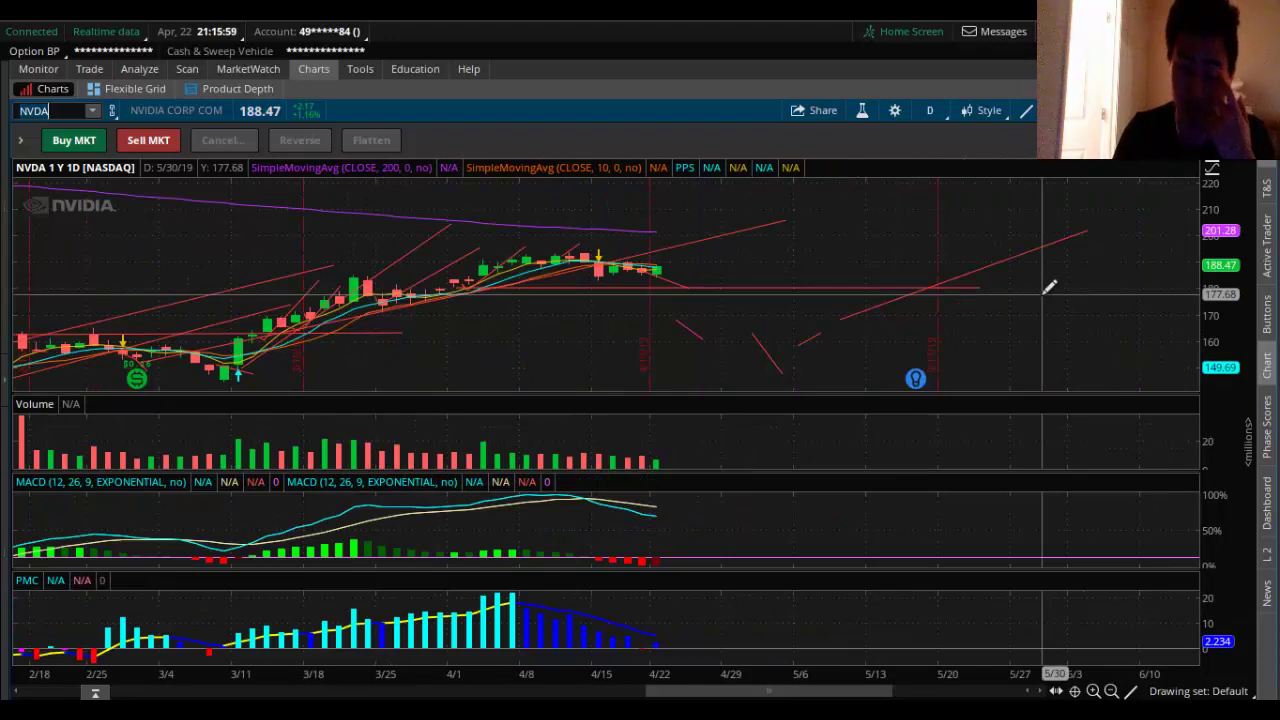
Step: Bring the Notepad watchlist forward and select the AMZN ticker
{"action": "key", "text": "alt+Tab"}
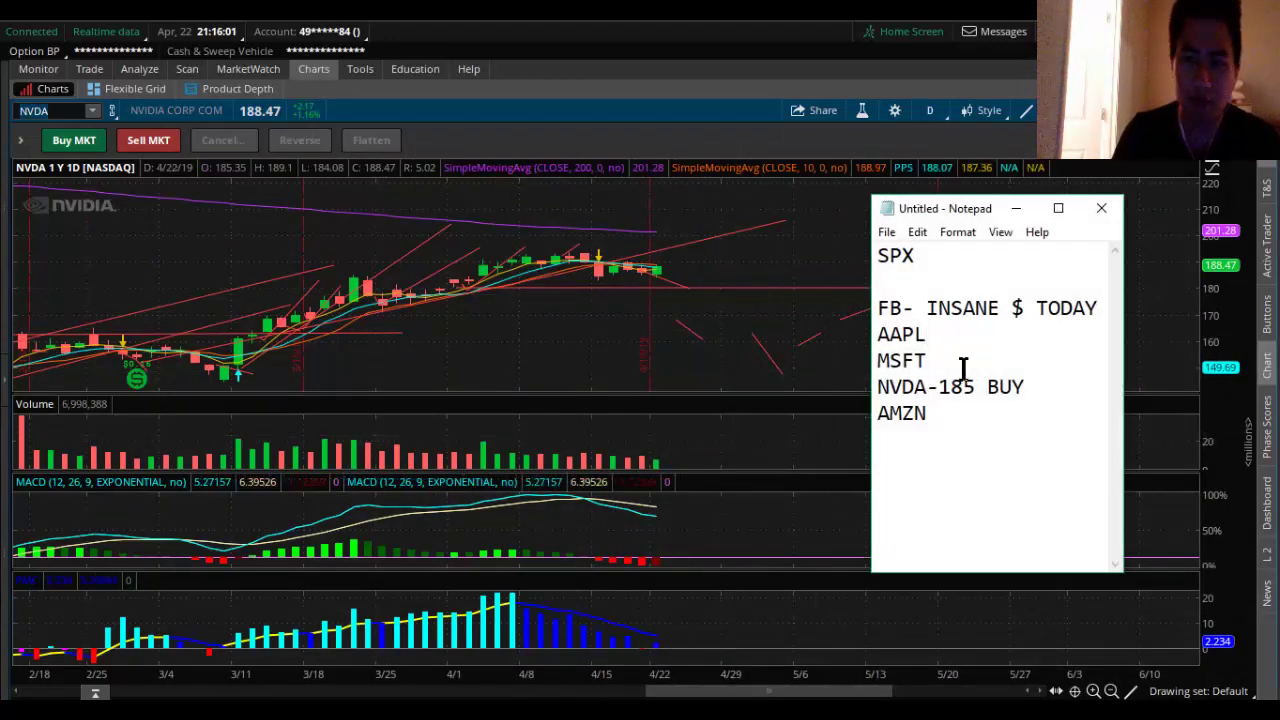
{"action": "left_click_drag", "start_coordinate": [953, 410], "coordinate": [837, 414]}
{"action": "left_click", "coordinate": [55, 110]}
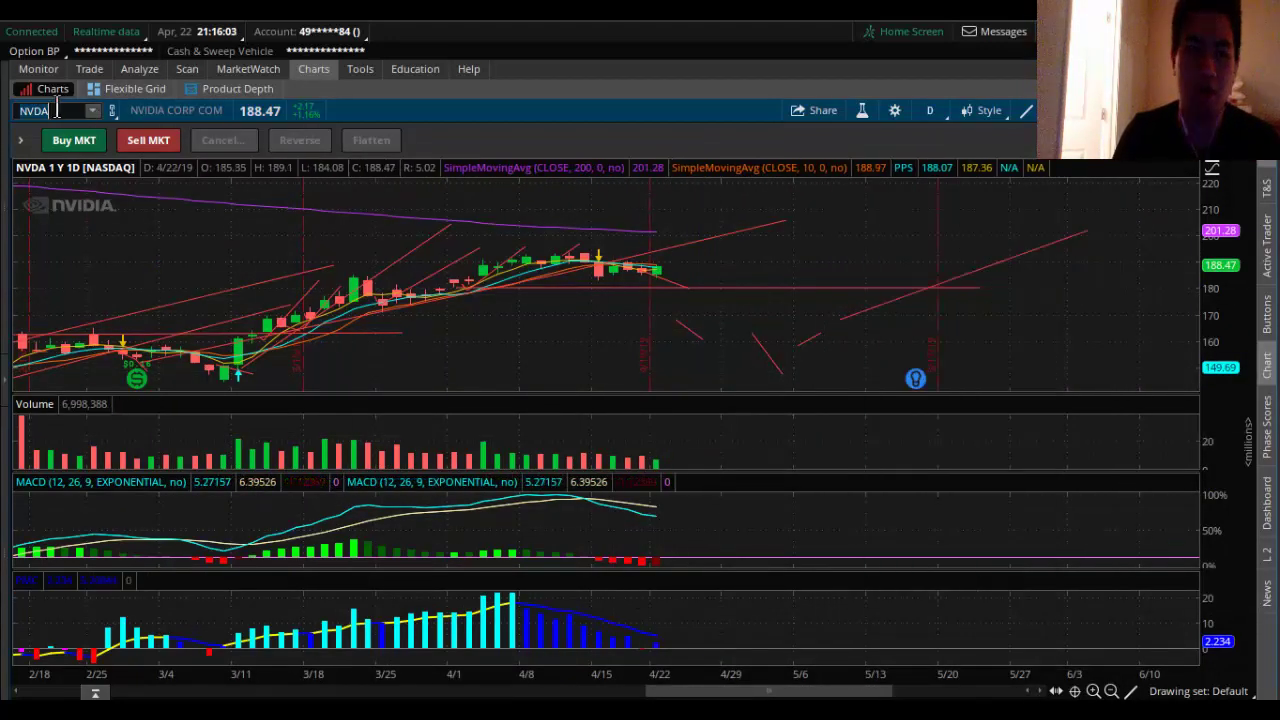
Step: Load the AMZN chart and zoom it to October onward
{"action": "type", "text": "AMZN"}
{"action": "key", "text": "Return"}
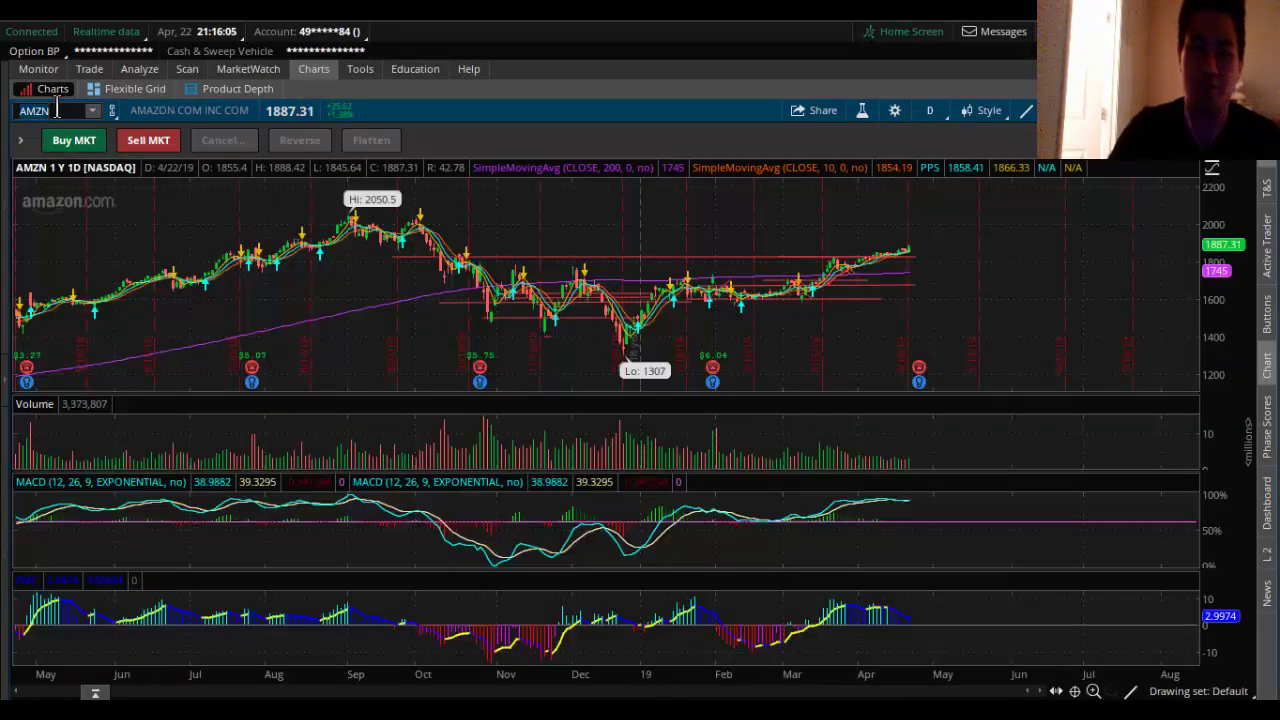
{"action": "left_click_drag", "start_coordinate": [440, 337], "coordinate": [1200, 335]}
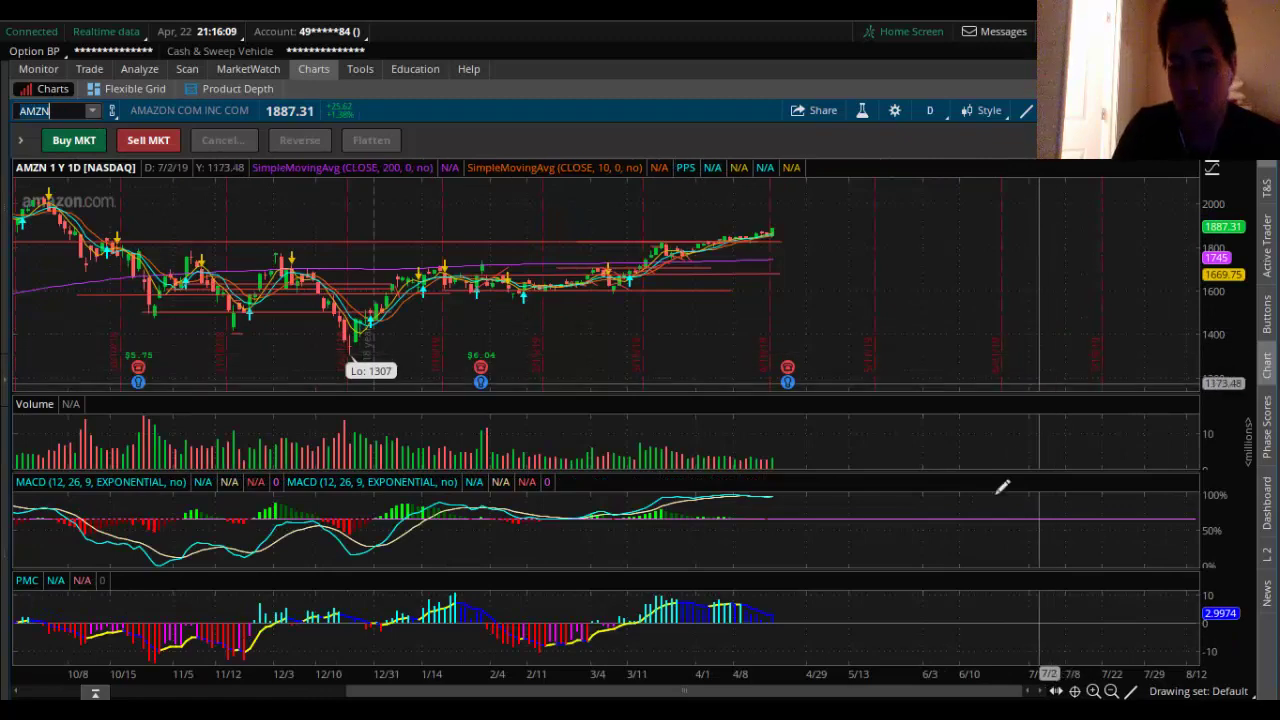
{"action": "scroll", "coordinate": [900, 688], "scroll_direction": "up", "scroll_amount": 5}
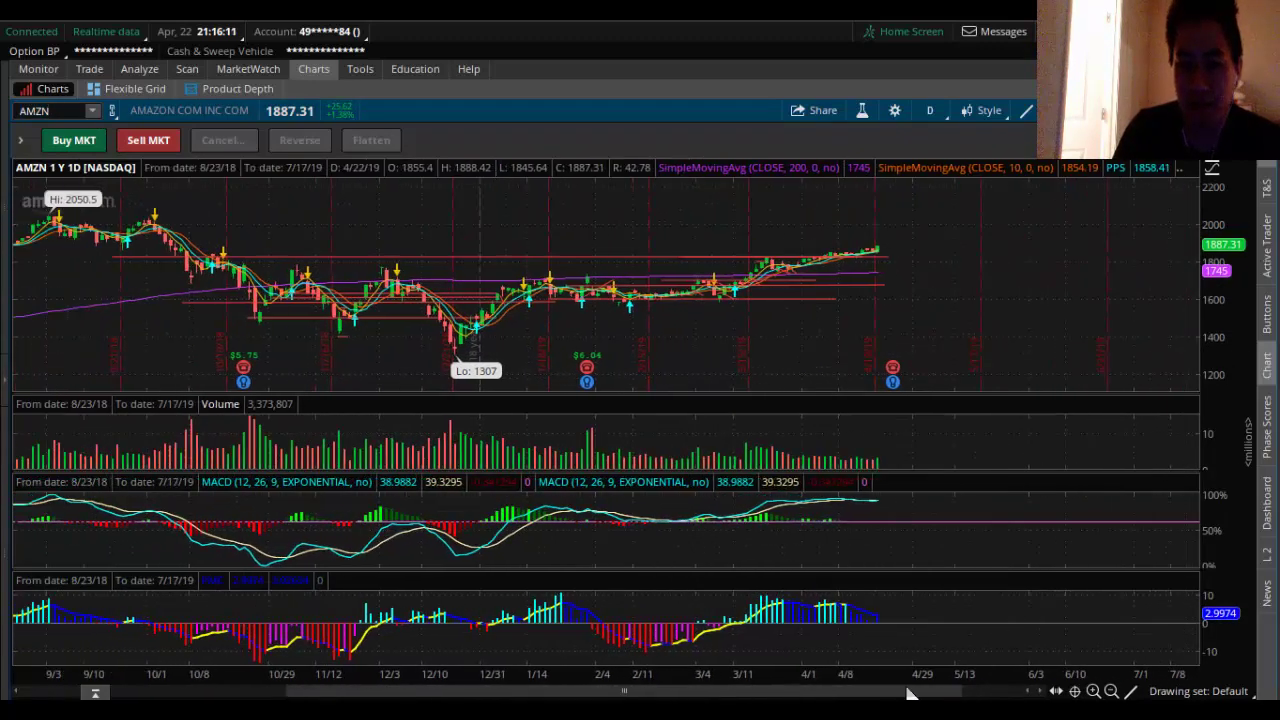
{"action": "mouse_move", "coordinate": [905, 364]}
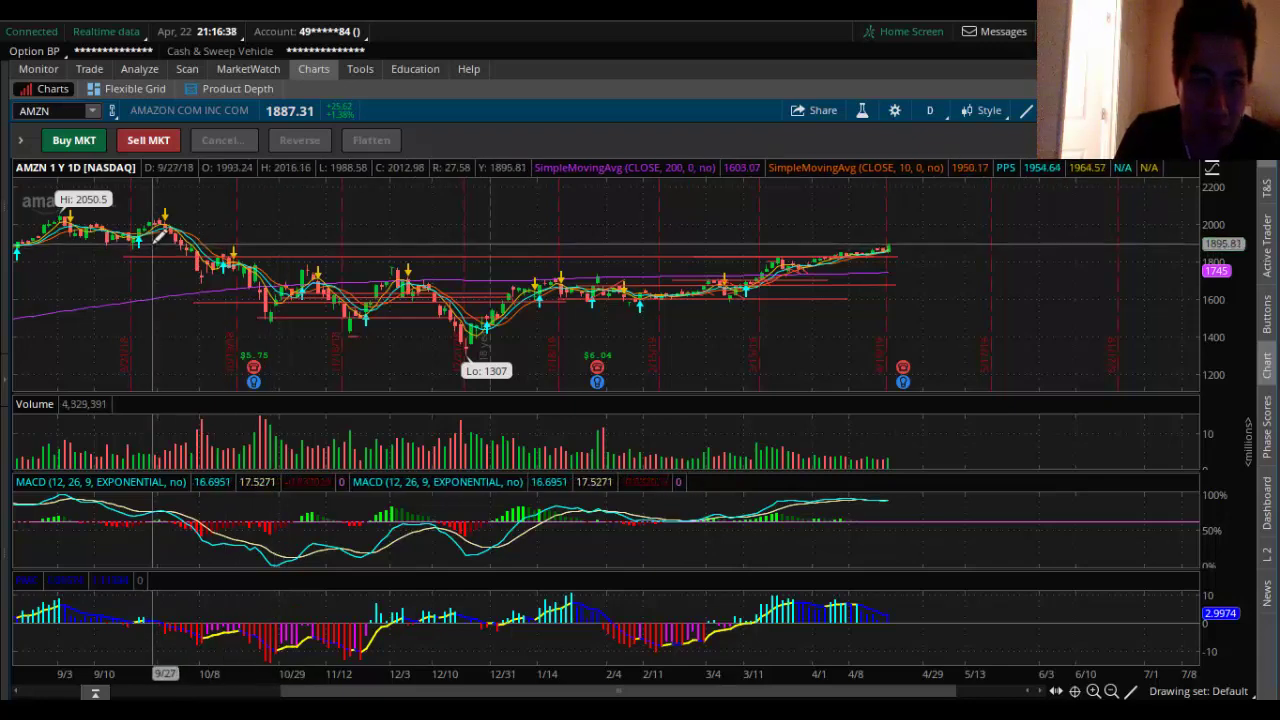
Step: Draw a horizontal trendline at 1895.81 from the 9/27/18 high to 6/17/19
{"action": "left_click_drag", "start_coordinate": [153, 242], "coordinate": [1101, 240]}
{"action": "scroll", "coordinate": [1063, 306], "scroll_direction": "up", "scroll_amount": 2}
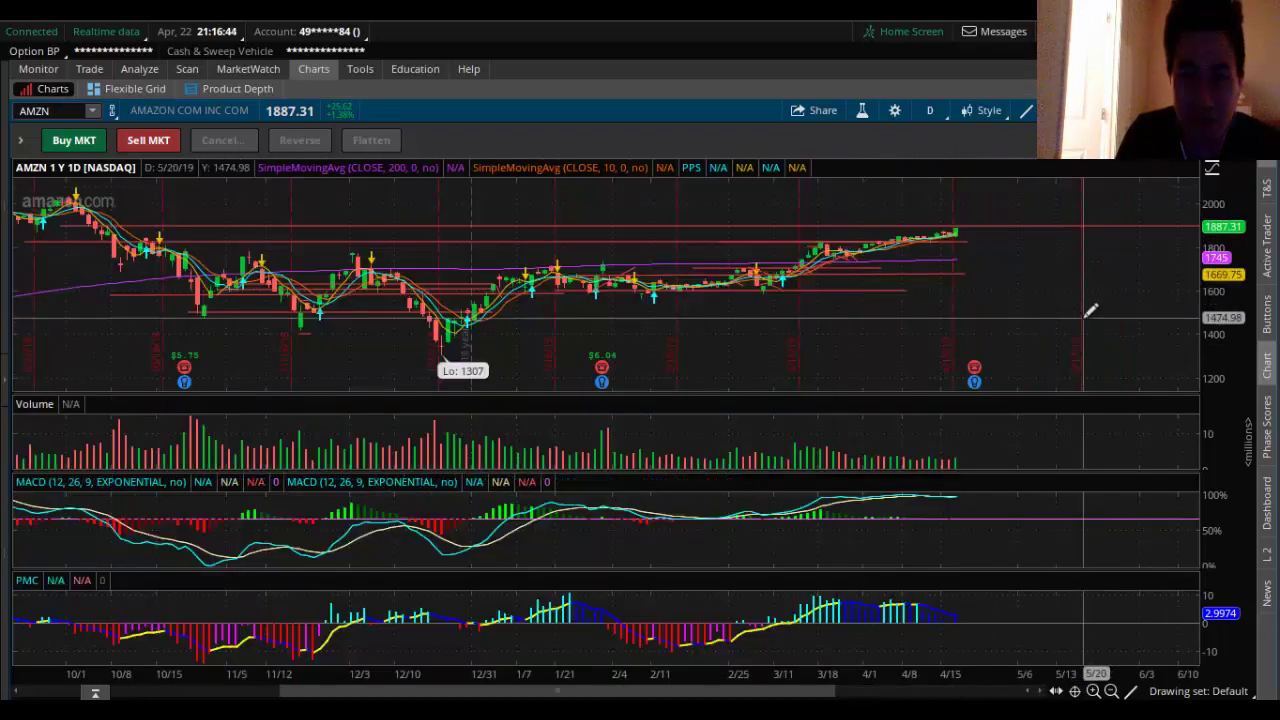
{"action": "mouse_move", "coordinate": [995, 218]}
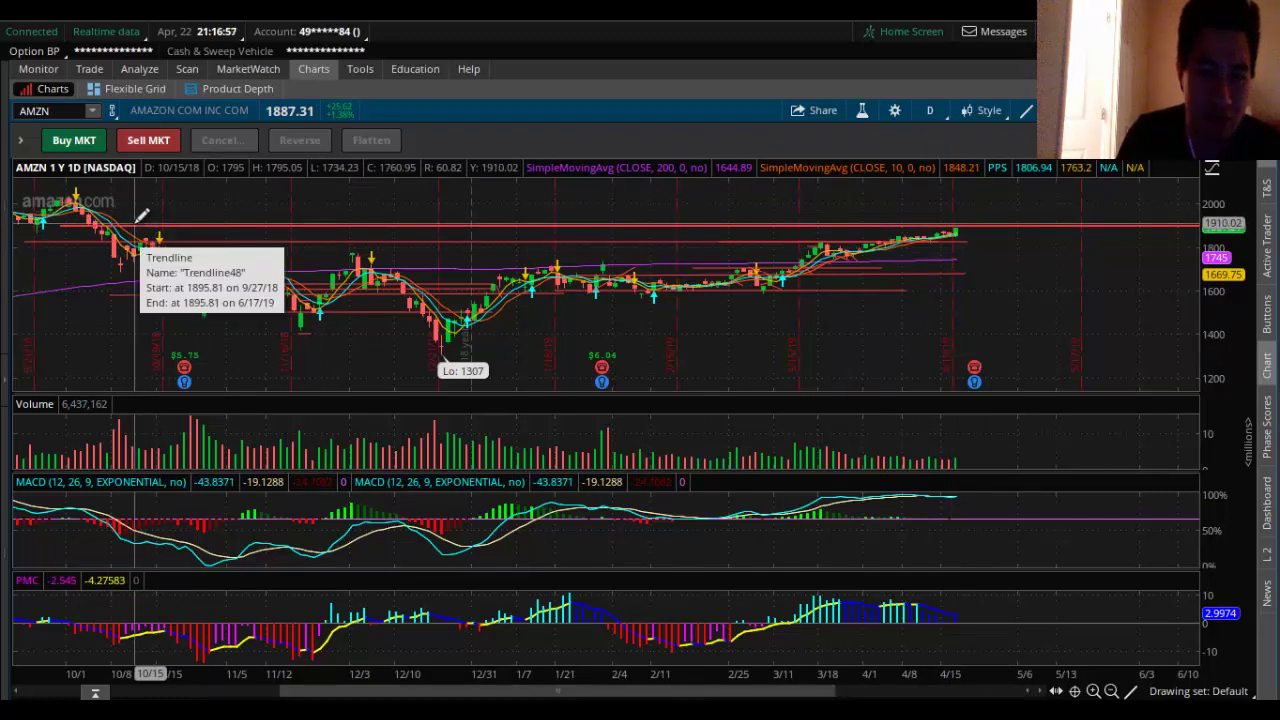
Step: Reset AMZN to the full year, zoom into February–late June, then autozoom wider
{"action": "right_click", "coordinate": [839, 192]}
{"action": "left_click", "coordinate": [862, 202]}
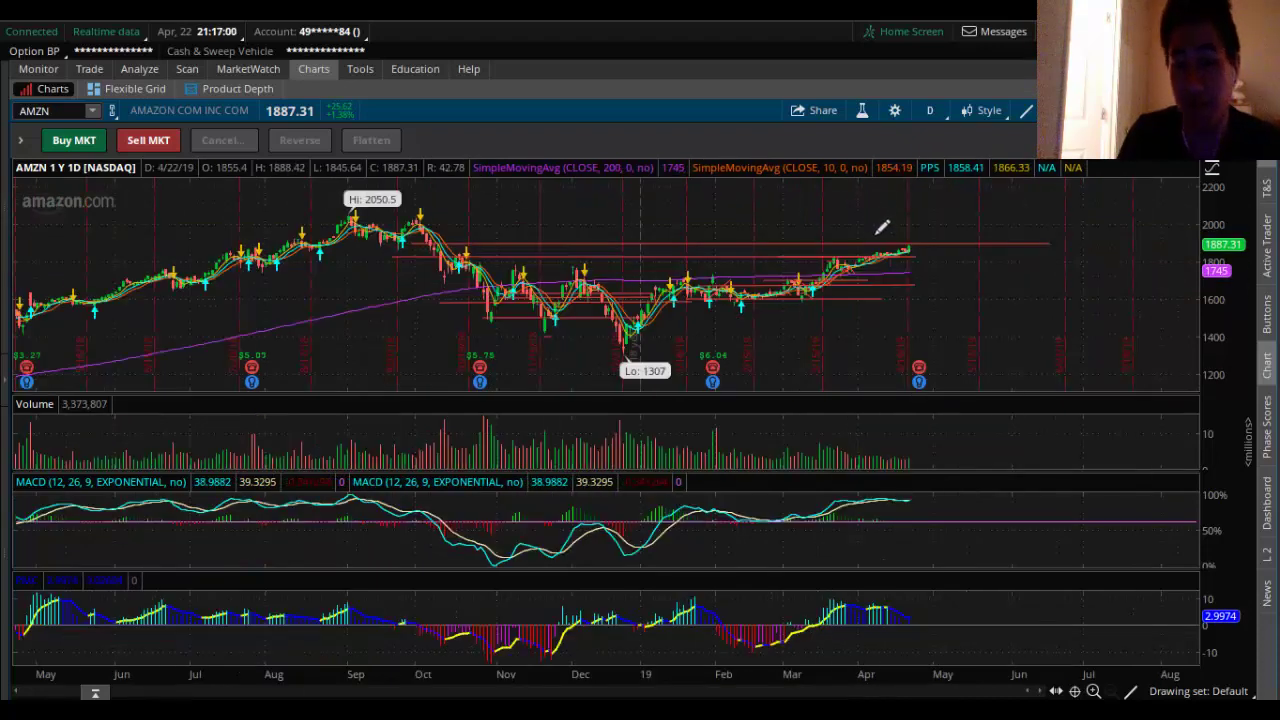
{"action": "left_click_drag", "start_coordinate": [724, 222], "coordinate": [1078, 246]}
{"action": "right_click", "coordinate": [1025, 318]}
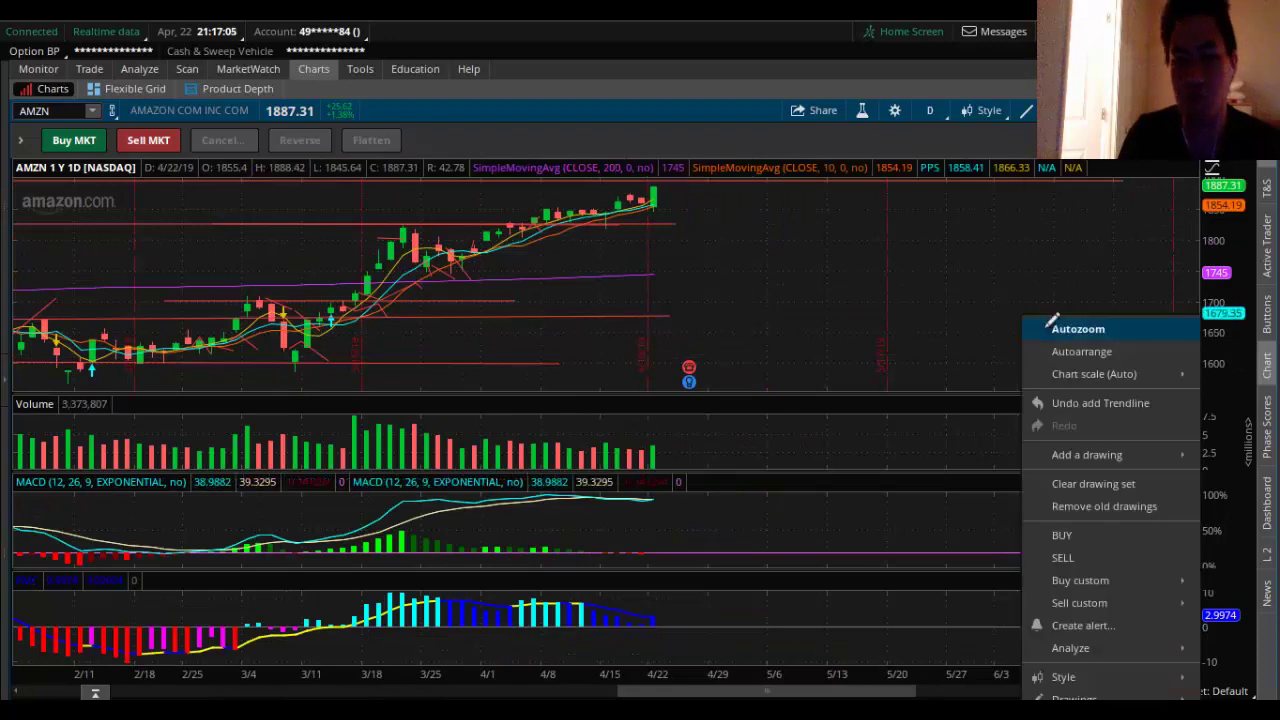
{"action": "left_click", "coordinate": [1060, 328]}
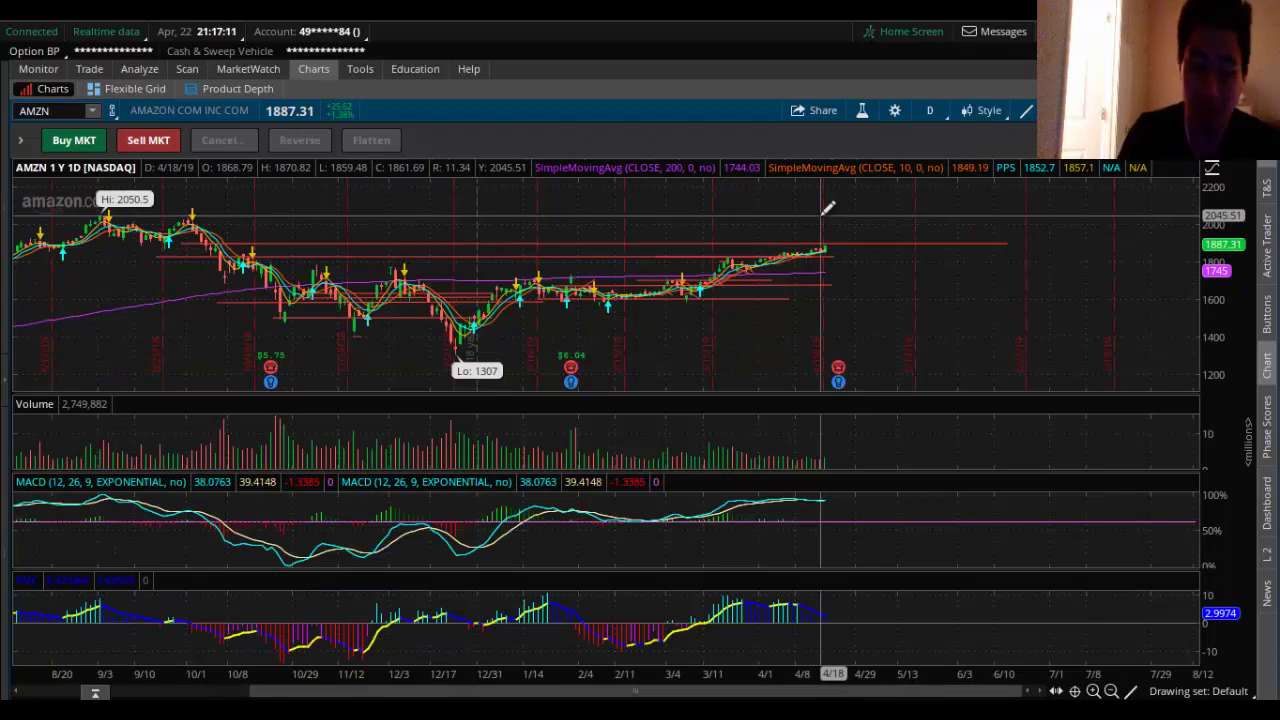
Step: Draw downward and upward projected trendlines from the latest AMZN candle
{"action": "left_click", "coordinate": [826, 249]}
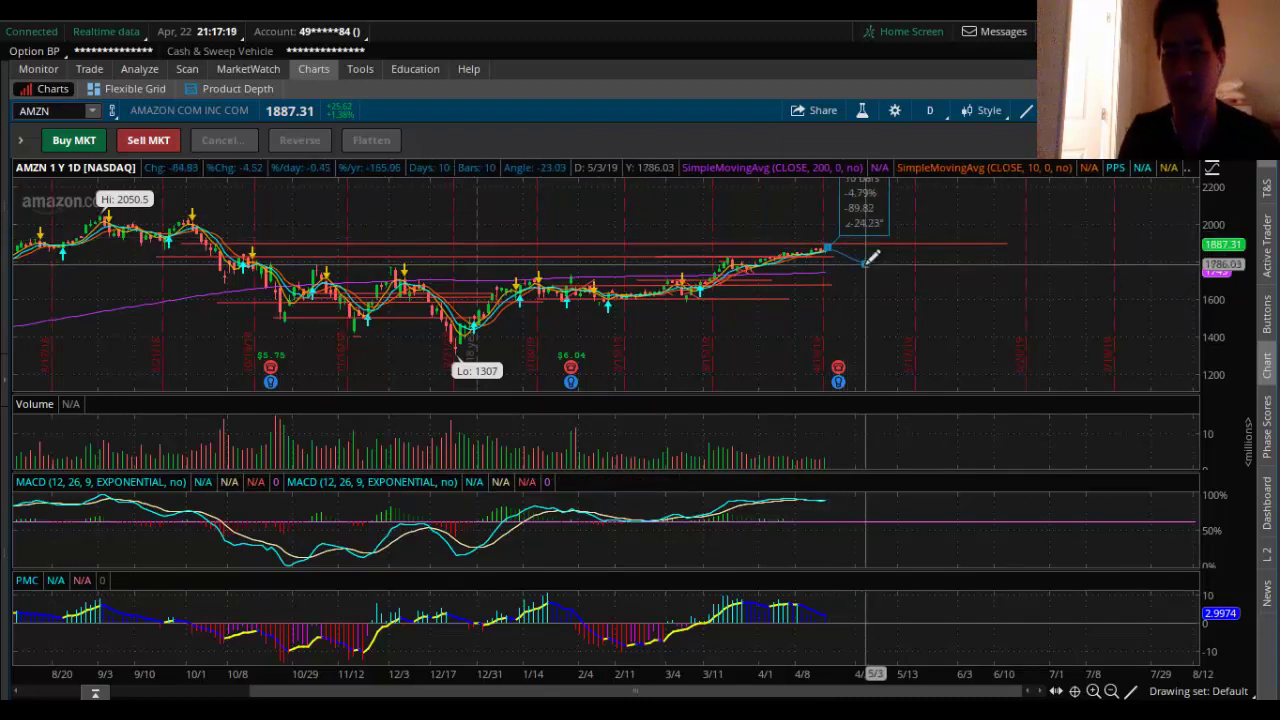
{"action": "left_click", "coordinate": [840, 236]}
{"action": "left_click", "coordinate": [830, 243]}
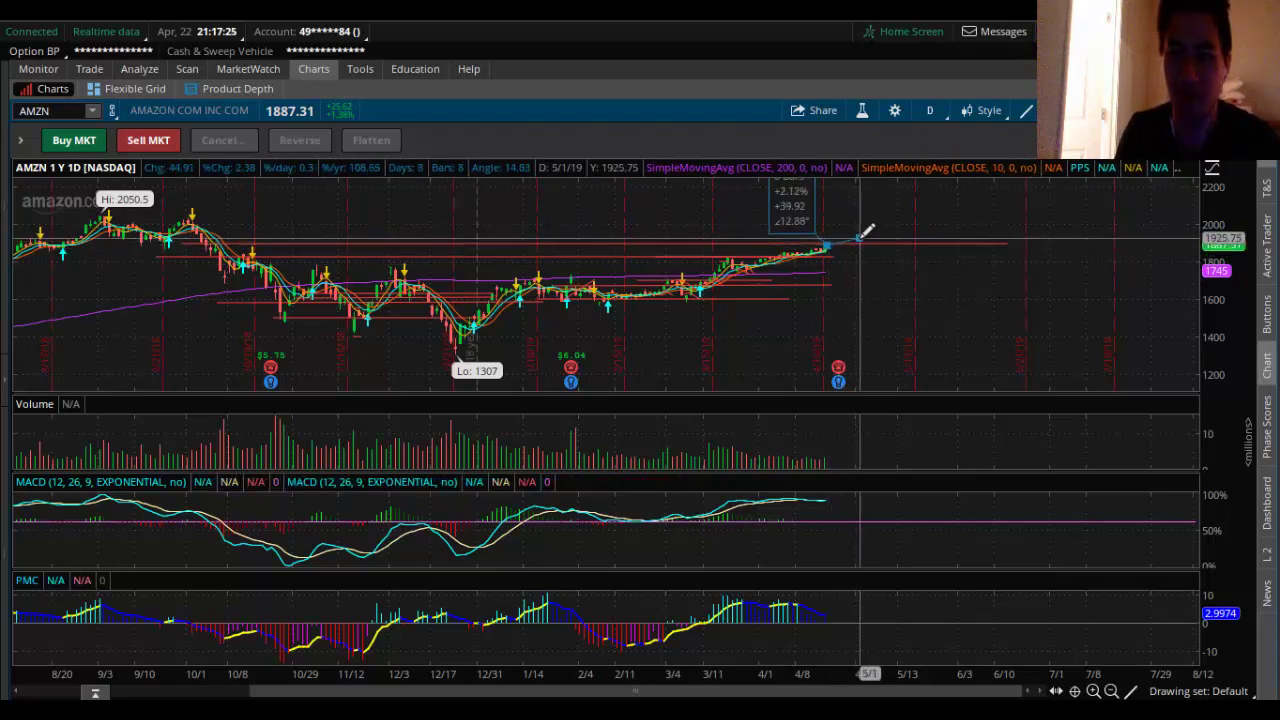
{"action": "left_click", "coordinate": [860, 236]}
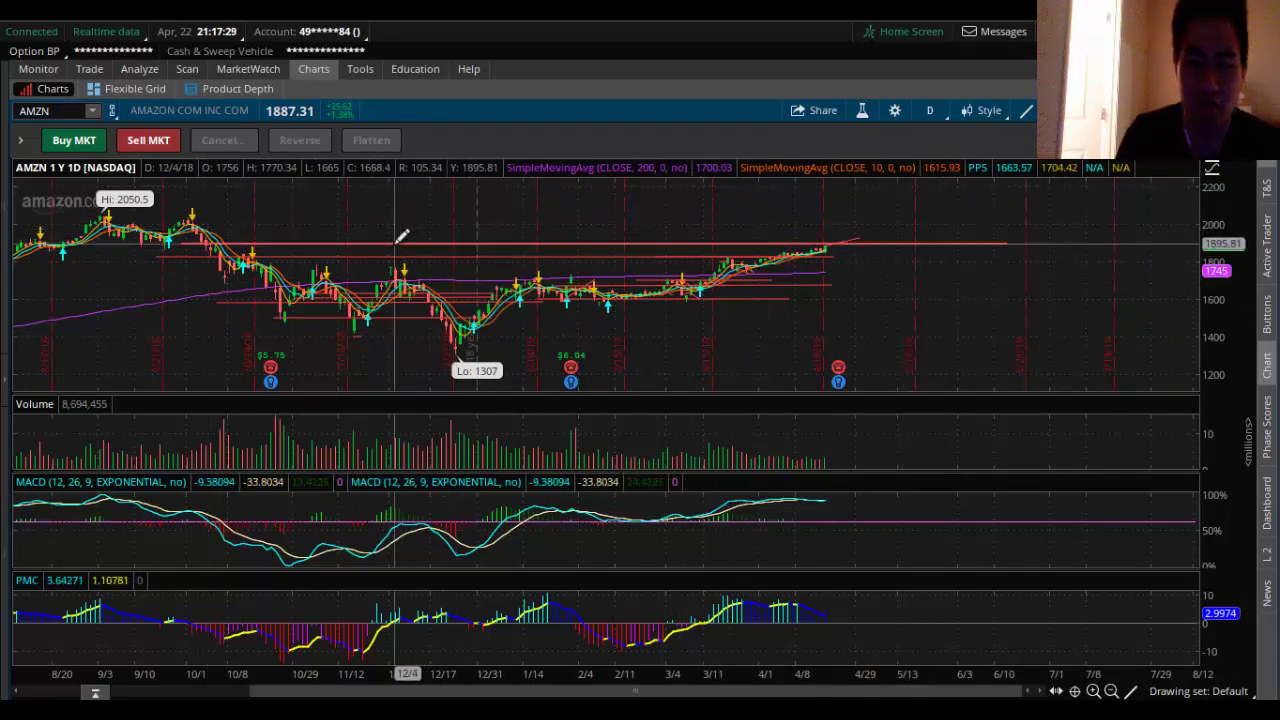
{"action": "mouse_move", "coordinate": [400, 236]}
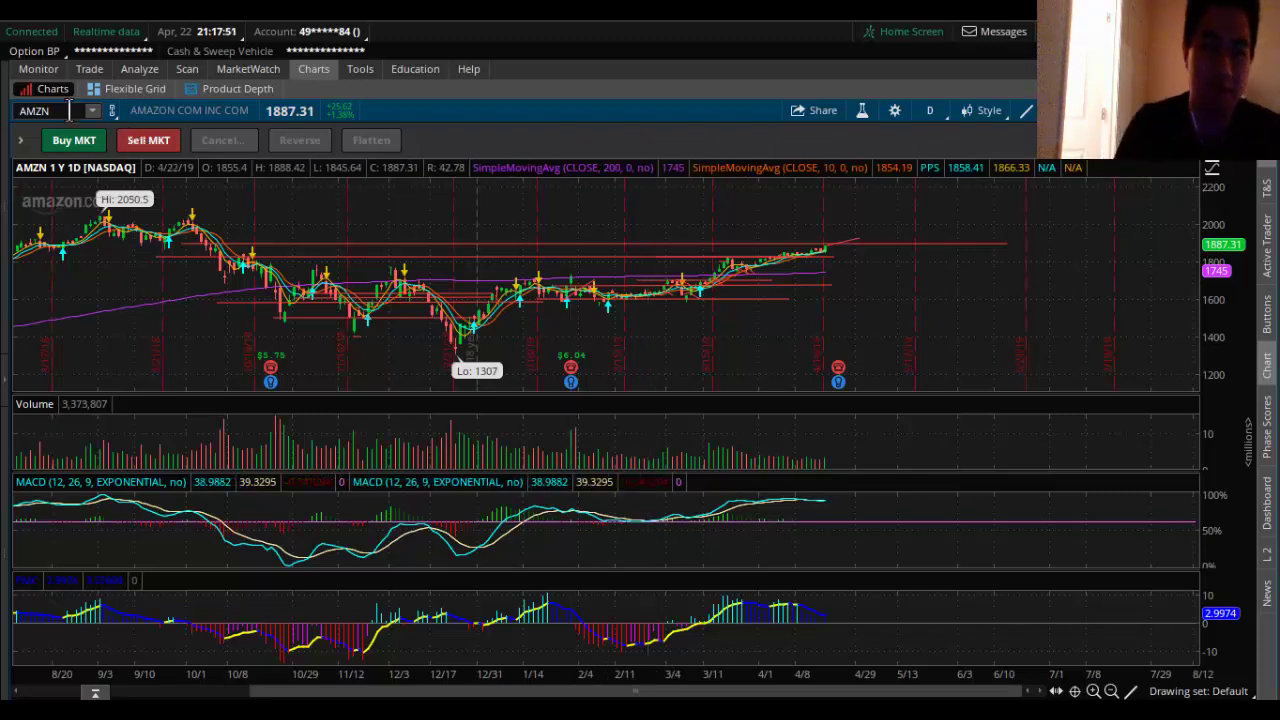
Step: Load XLV, zoom mid-March to June with a price scale of about 82–94, then reset to full year
{"action": "type", "text": "XLV"}
{"action": "key", "text": "Return"}
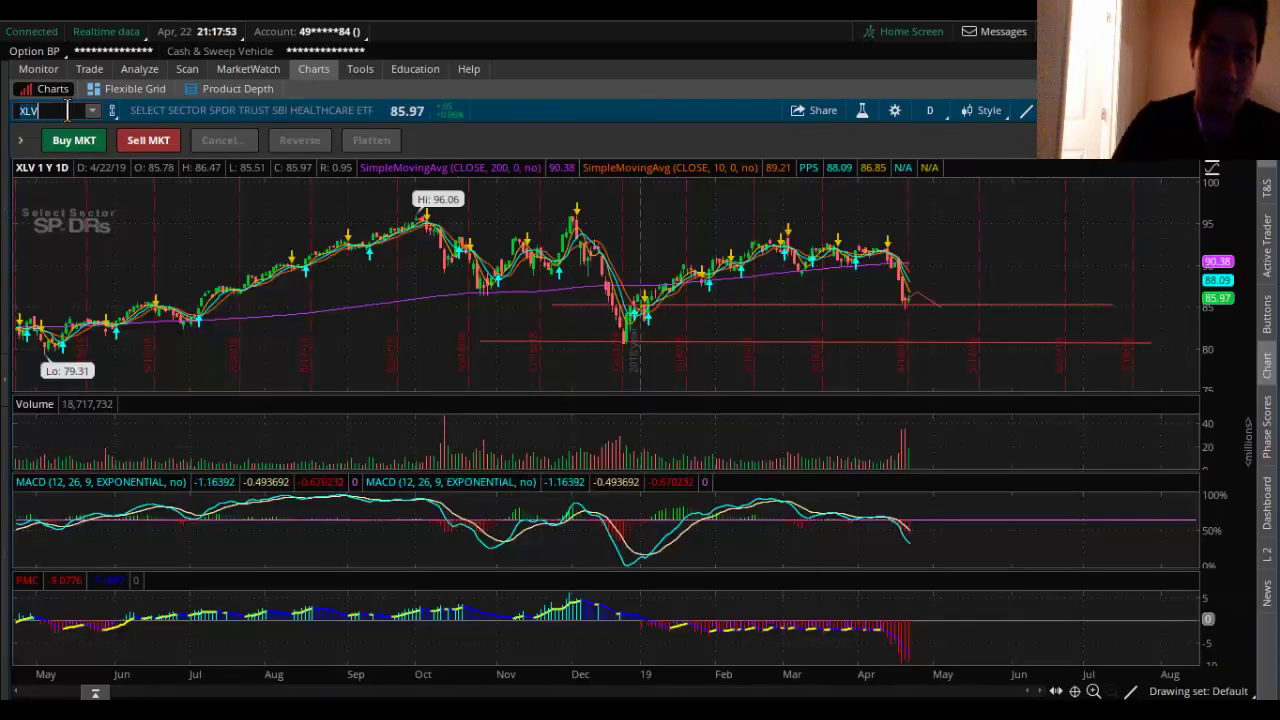
{"action": "left_click_drag", "start_coordinate": [848, 286], "coordinate": [1062, 286]}
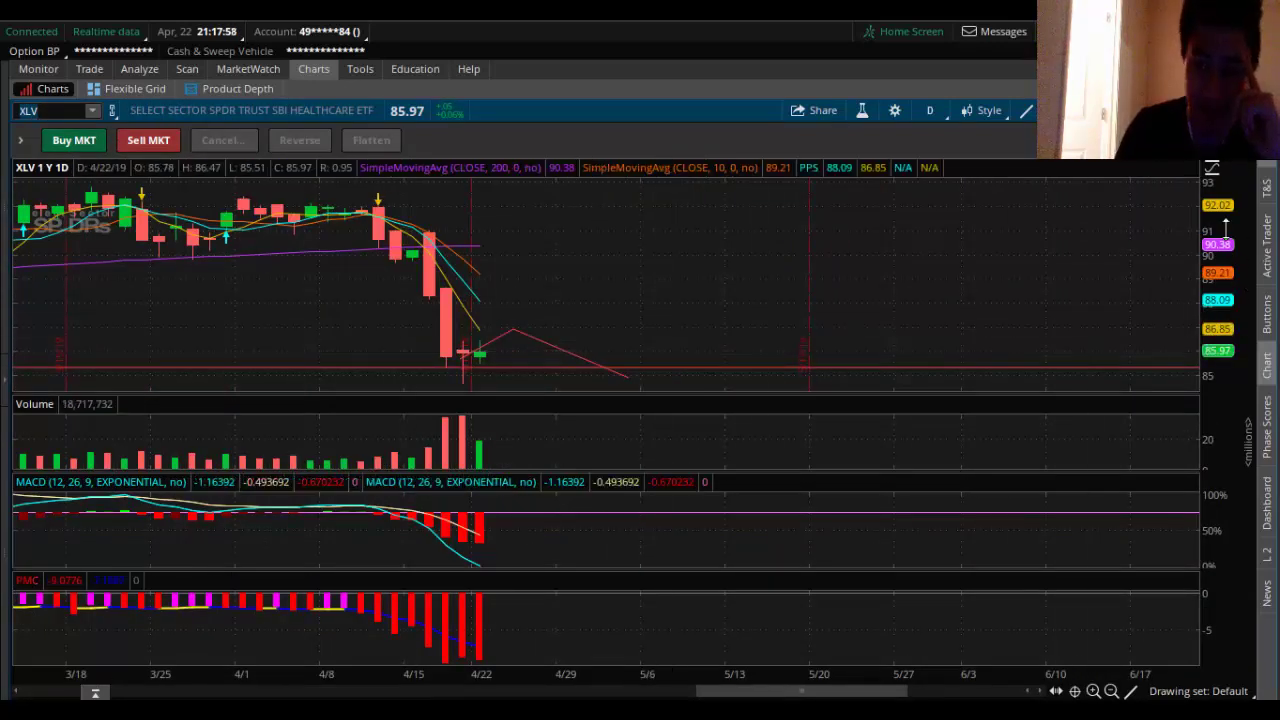
{"action": "left_click_drag", "start_coordinate": [1224, 232], "coordinate": [1220, 290]}
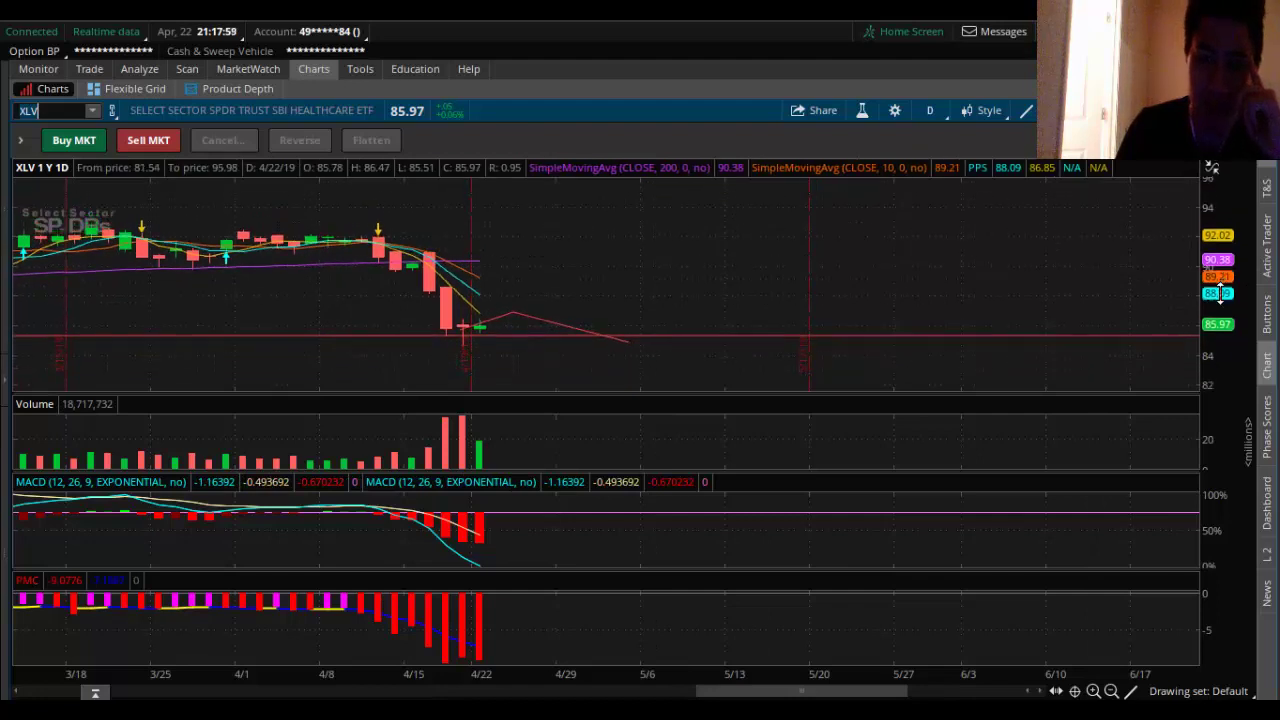
{"action": "right_click", "coordinate": [645, 291]}
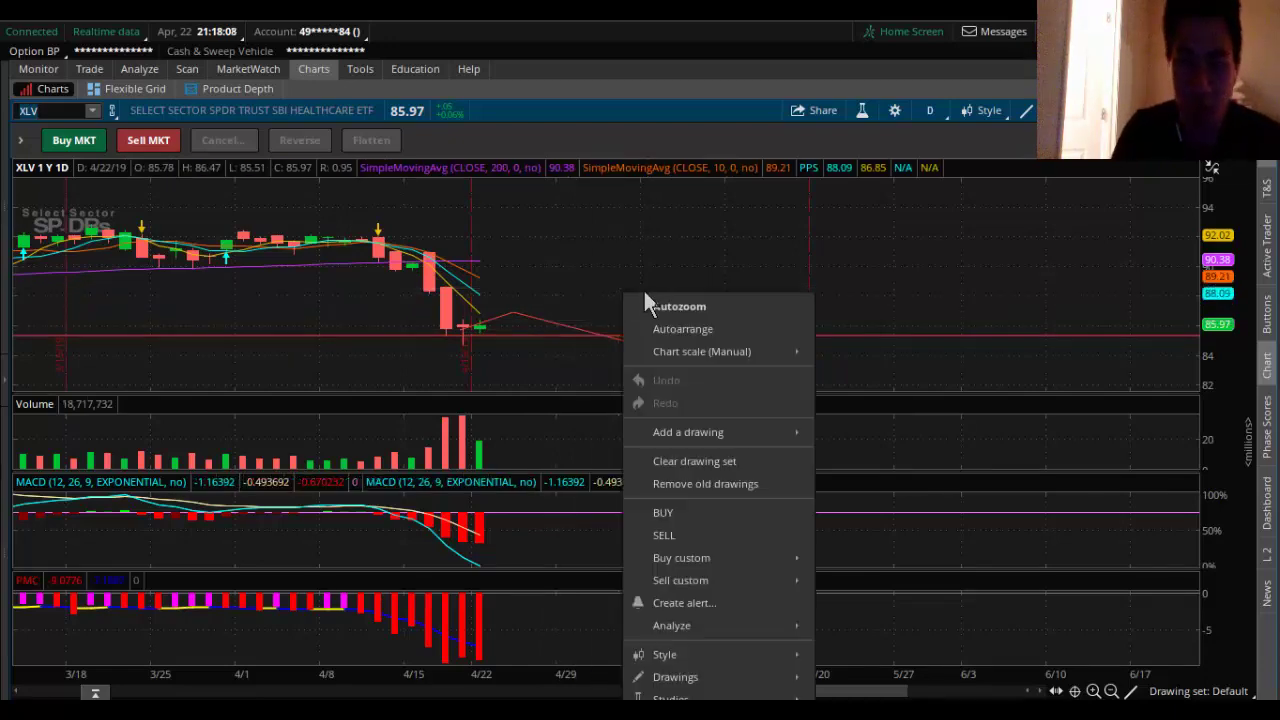
{"action": "left_click", "coordinate": [652, 299]}
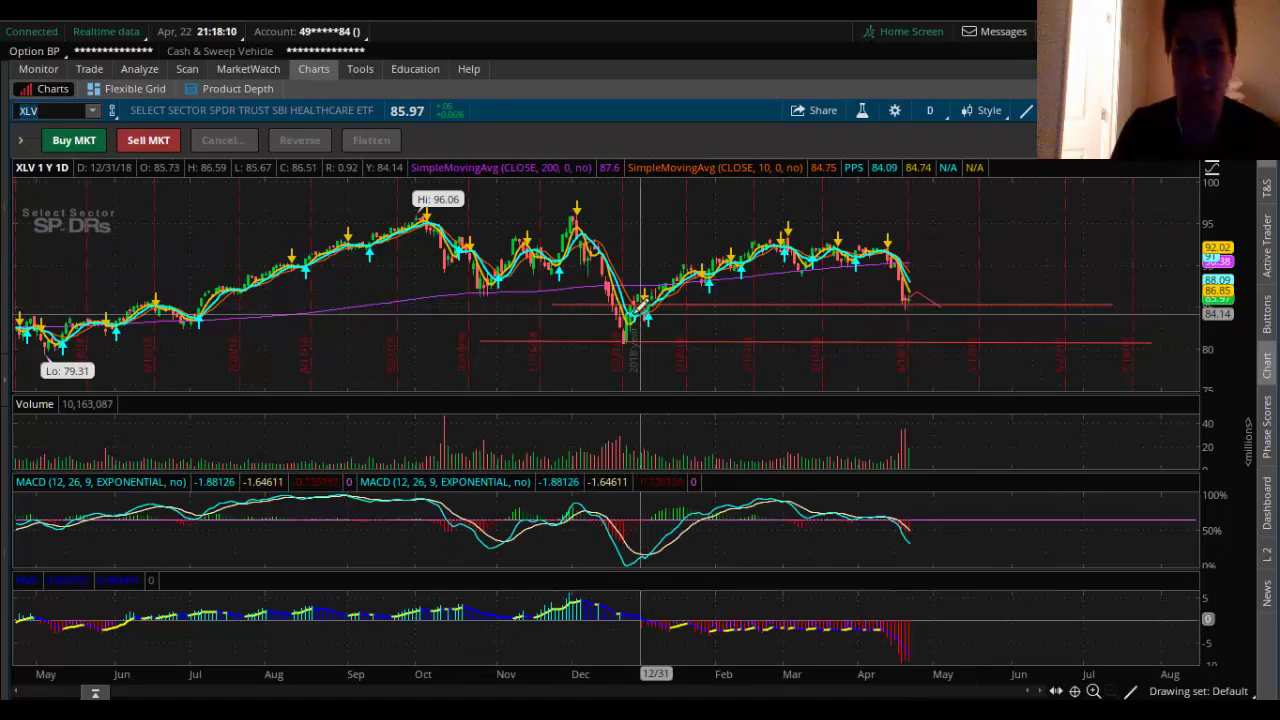
Step: Load the XBI biotech ETF chart and zoom in, then switch to SPX
{"action": "type", "text": "XBI"}
{"action": "key", "text": "Return"}
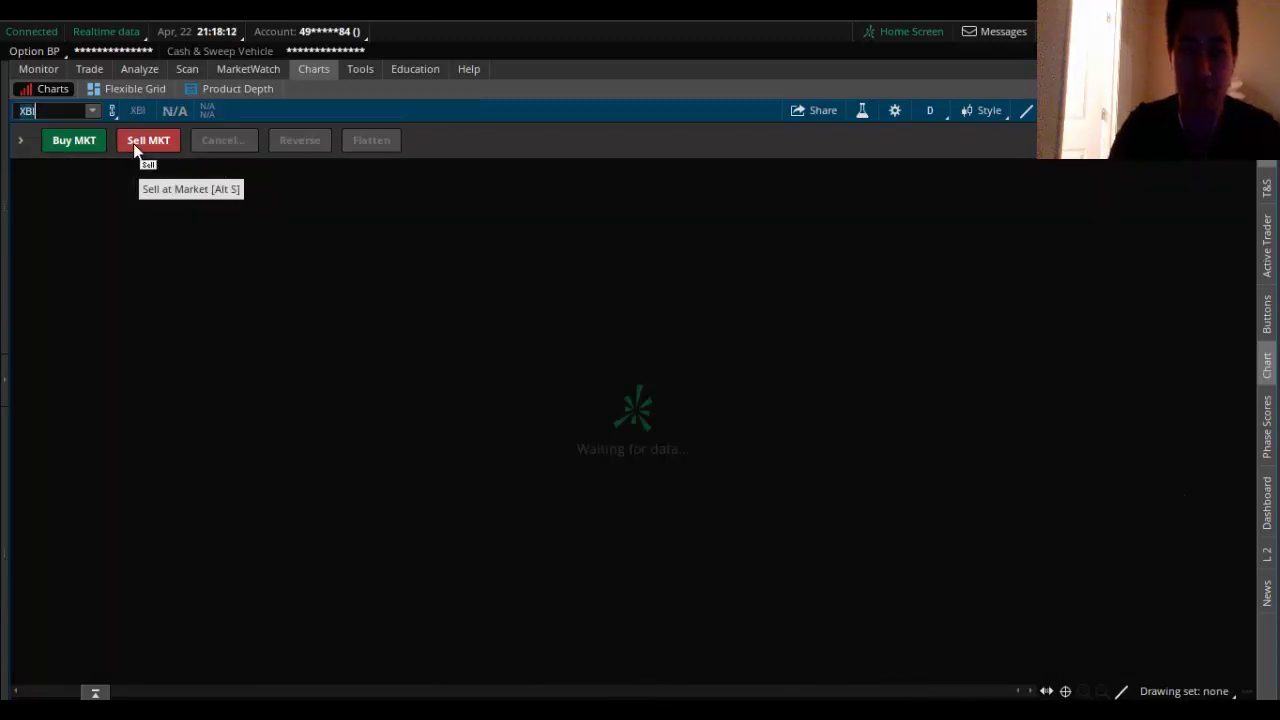
{"action": "scroll", "coordinate": [829, 277], "scroll_direction": "up", "scroll_amount": 5}
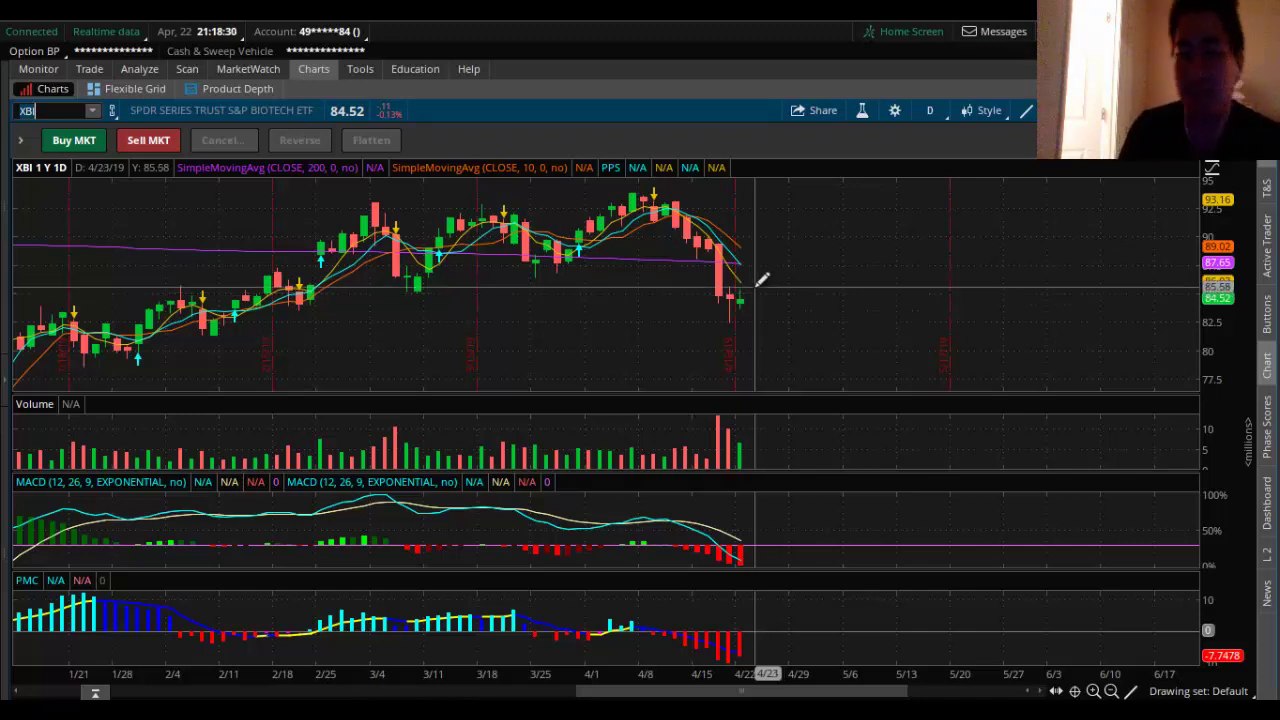
{"action": "type", "text": "SPX"}
{"action": "key", "text": "Return"}
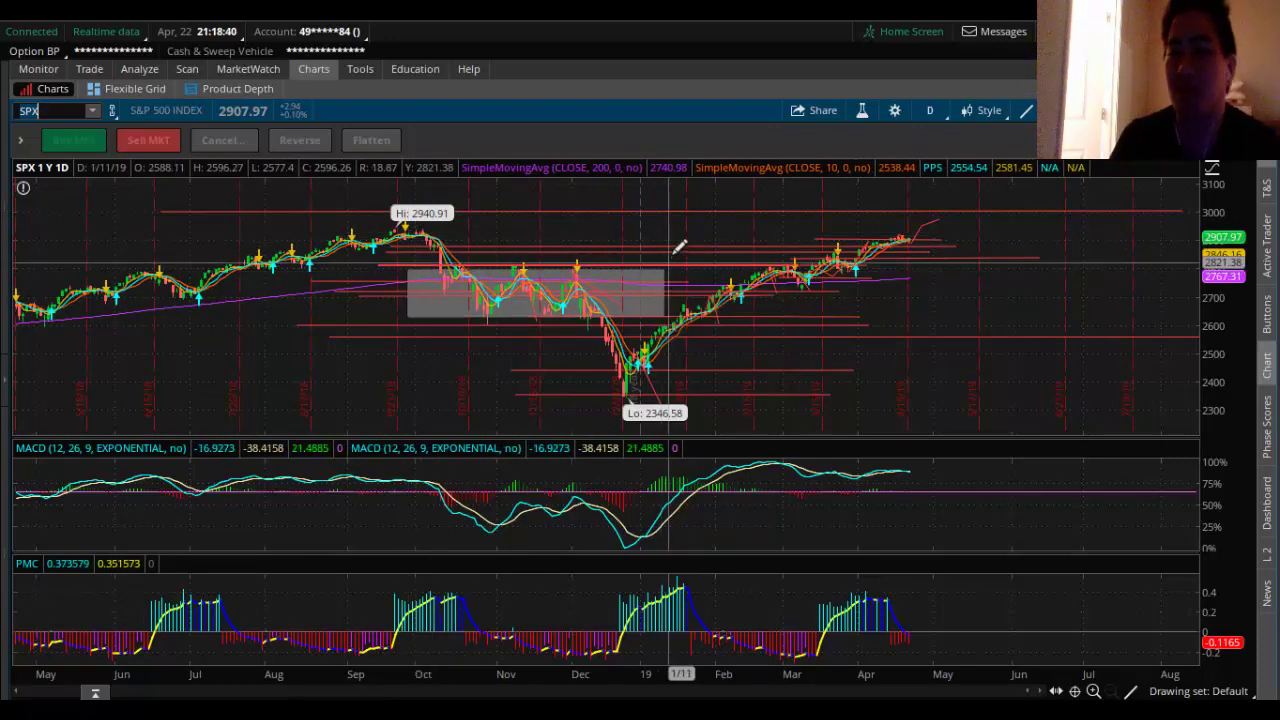
Step: Zoom SPX into February–June, then bring the Notepad watchlist forward and deselect AMZN
{"action": "left_click_drag", "start_coordinate": [722, 220], "coordinate": [1063, 237]}
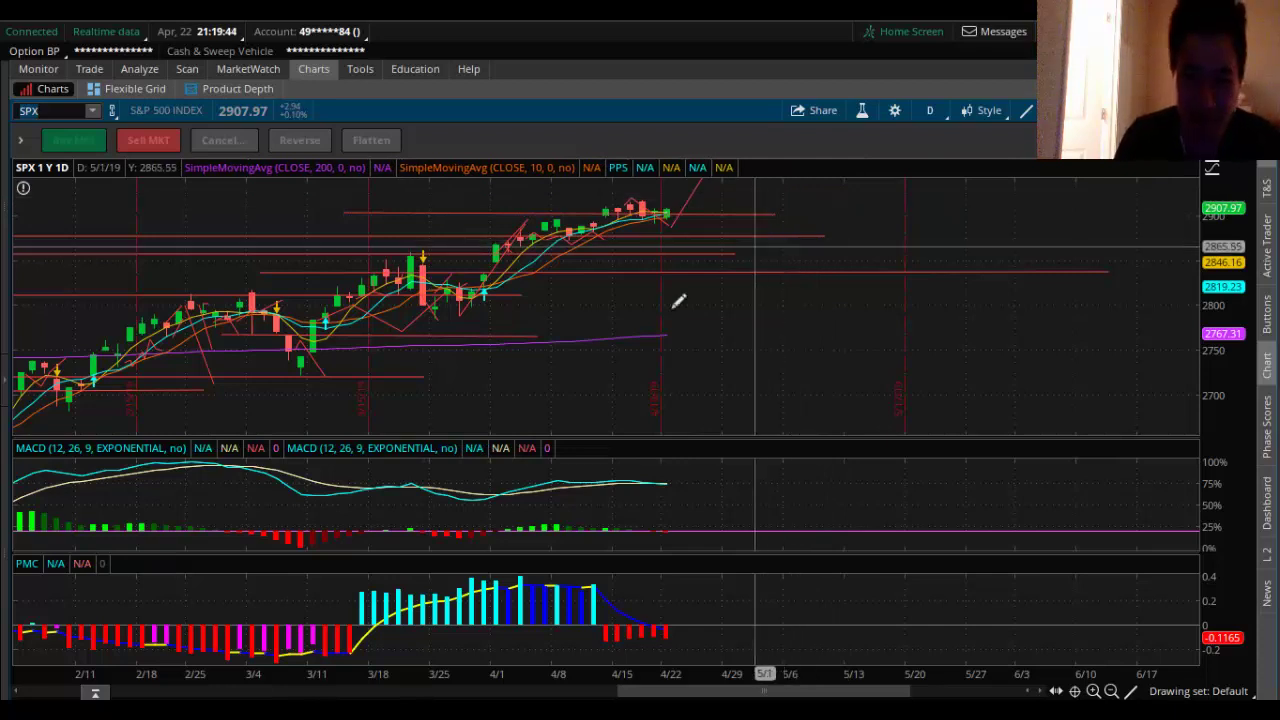
{"action": "key", "text": "alt+Tab"}
{"action": "left_click", "coordinate": [980, 437]}
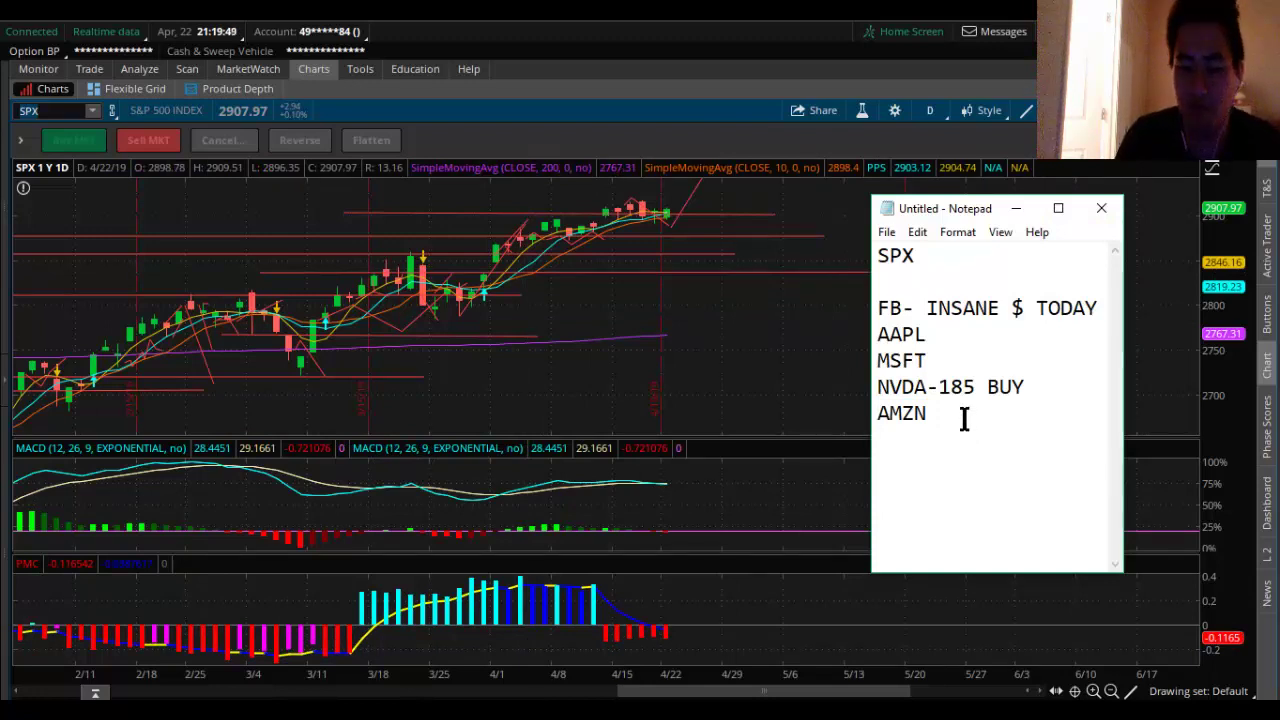
Step: Move through the AMZN and AAPL lines of the Notepad watchlist
{"action": "left_click", "coordinate": [964, 416]}
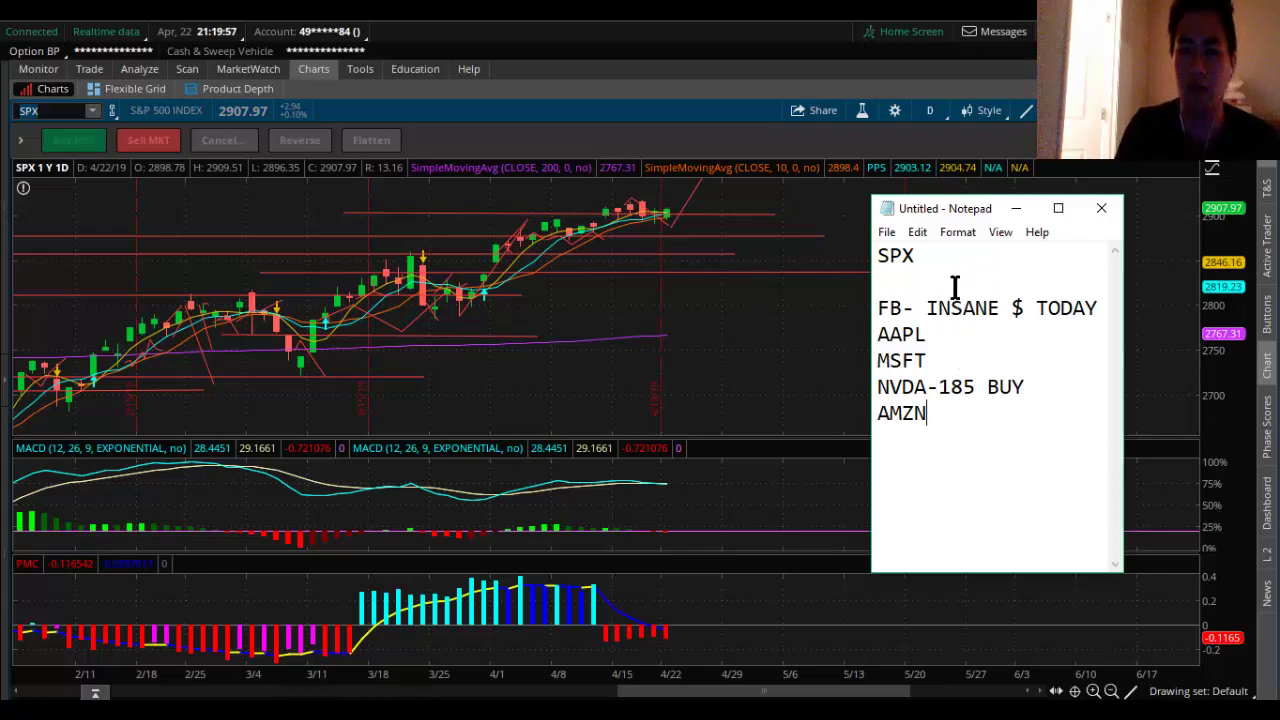
{"action": "left_click", "coordinate": [957, 341]}
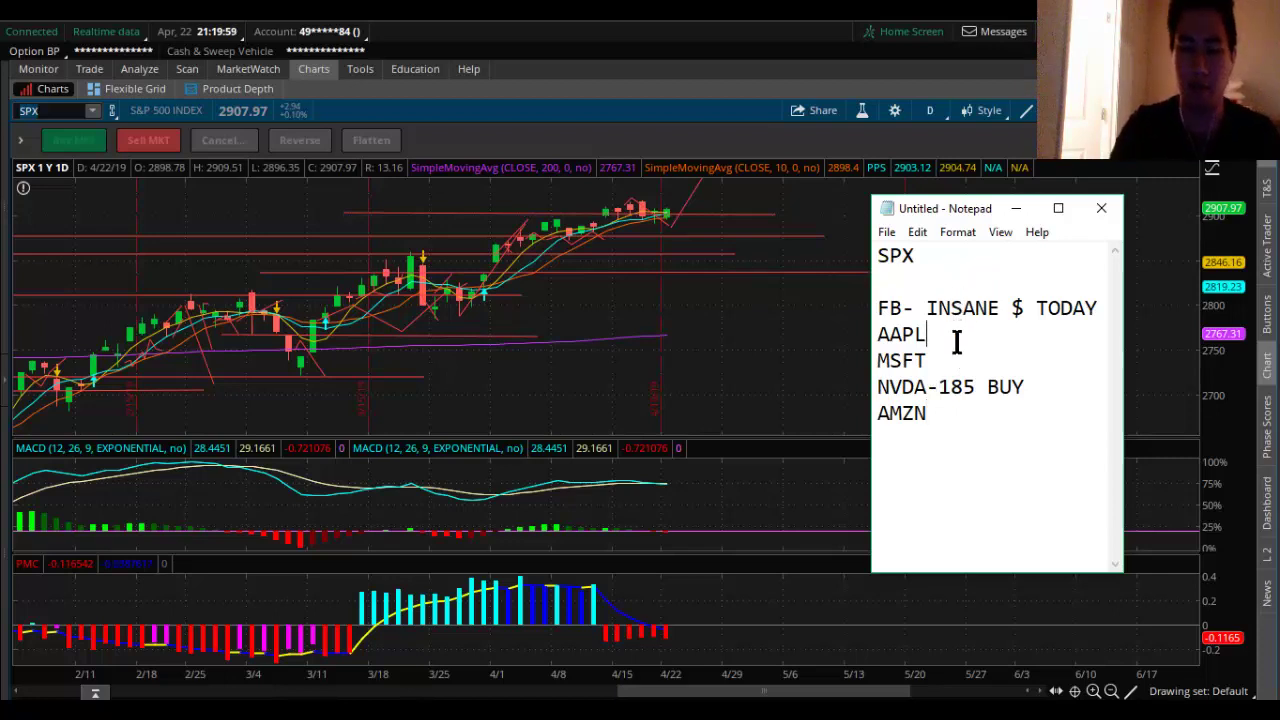
Step: Load AAPL zoomed from mid-October onward, then enter FB as the next symbol
{"action": "left_click", "coordinate": [66, 110]}
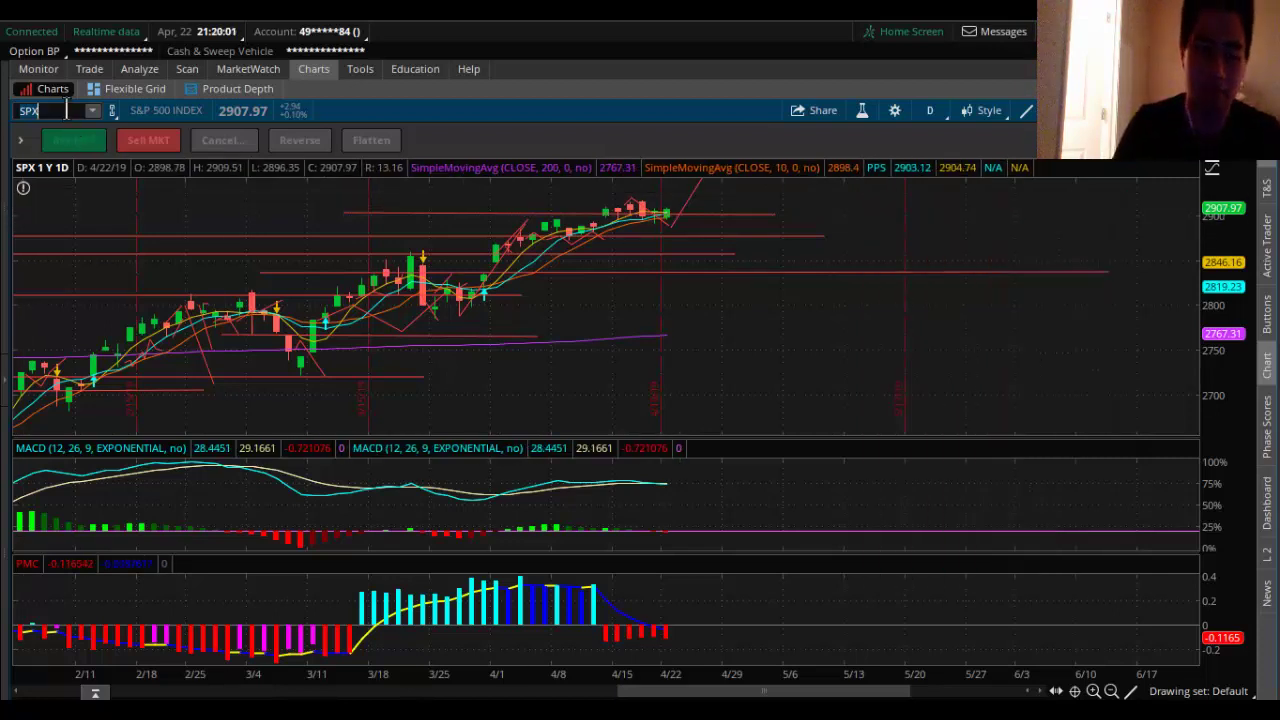
{"action": "type", "text": "AAPL"}
{"action": "key", "text": "Return"}
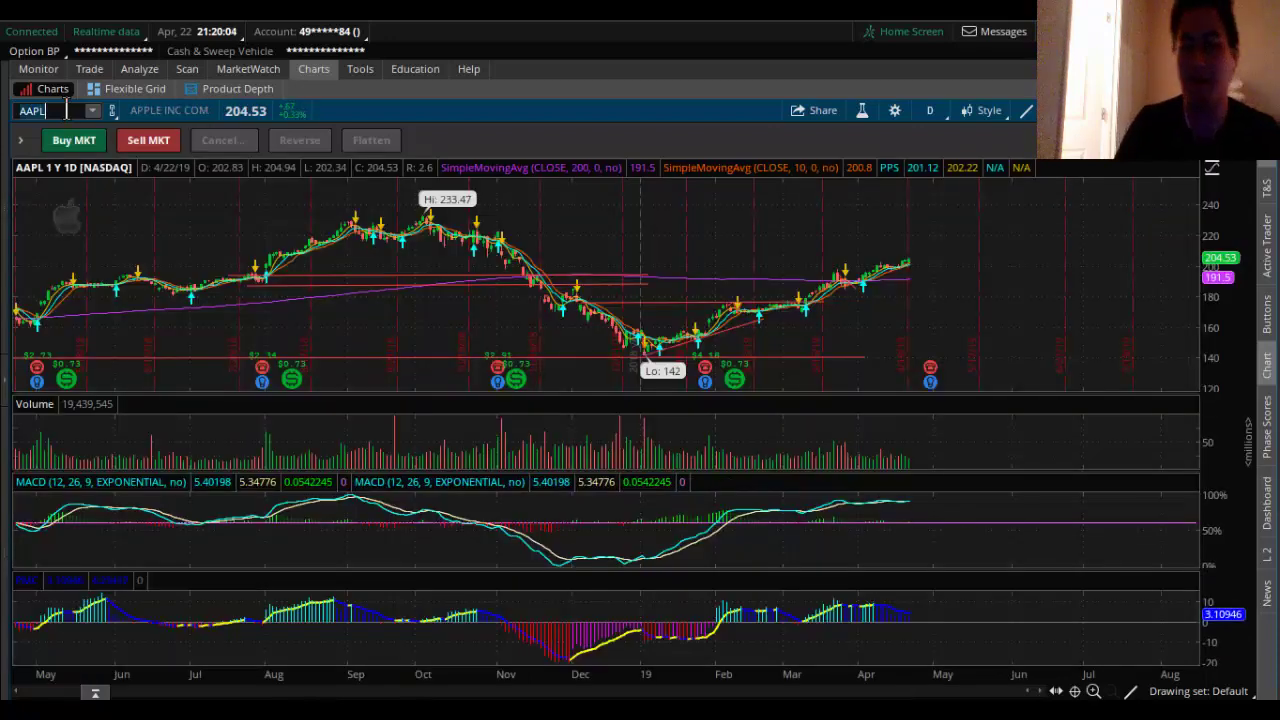
{"action": "mouse_move", "coordinate": [423, 230]}
{"action": "left_mouse_down"}
{"action": "mouse_move", "coordinate": [1023, 308]}
{"action": "mouse_move", "coordinate": [1018, 298]}
{"action": "left_mouse_up"}
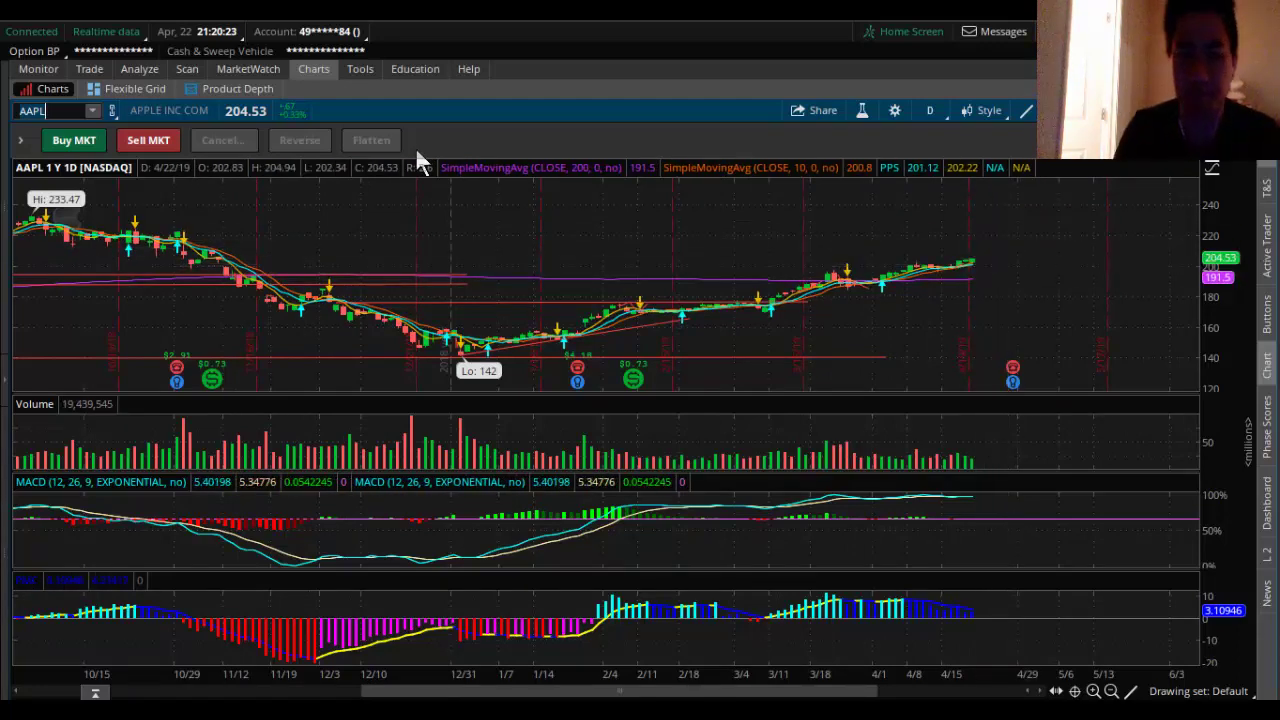
{"action": "type", "text": "FB"}
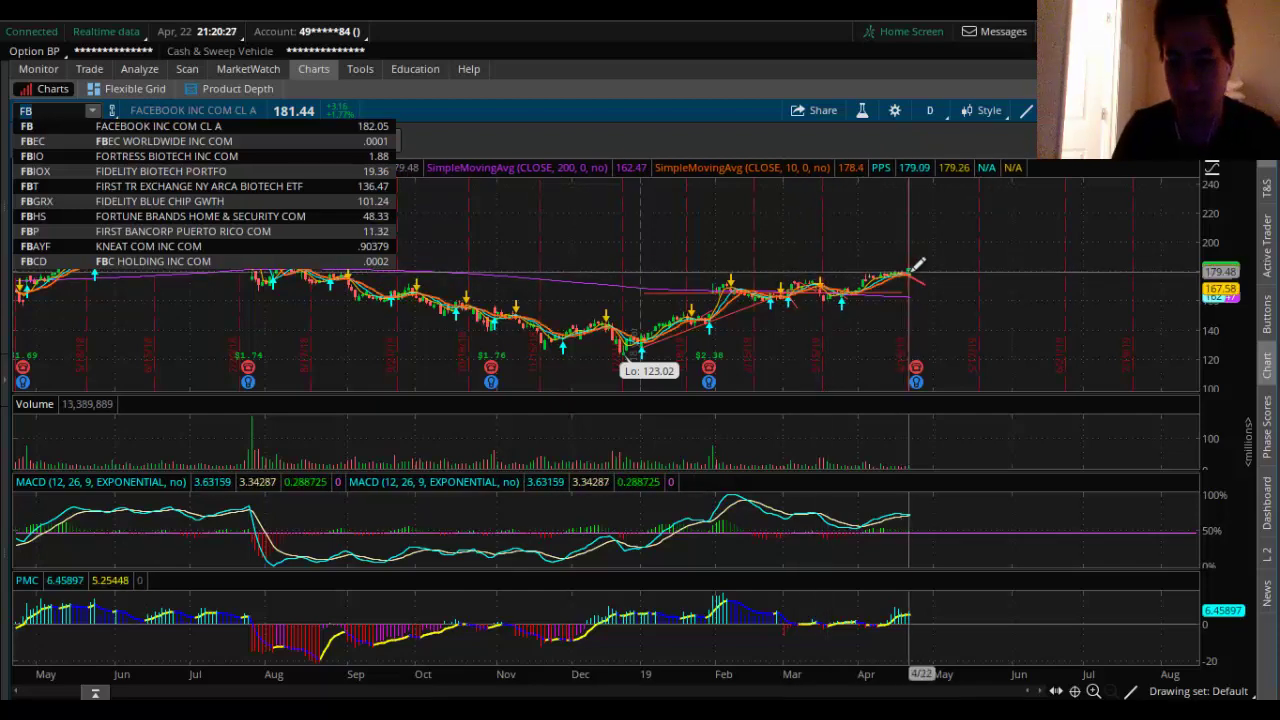
Step: Draw an upward trendline from FB's latest daily candle rising toward the 200 level
{"action": "left_click", "coordinate": [914, 268]}
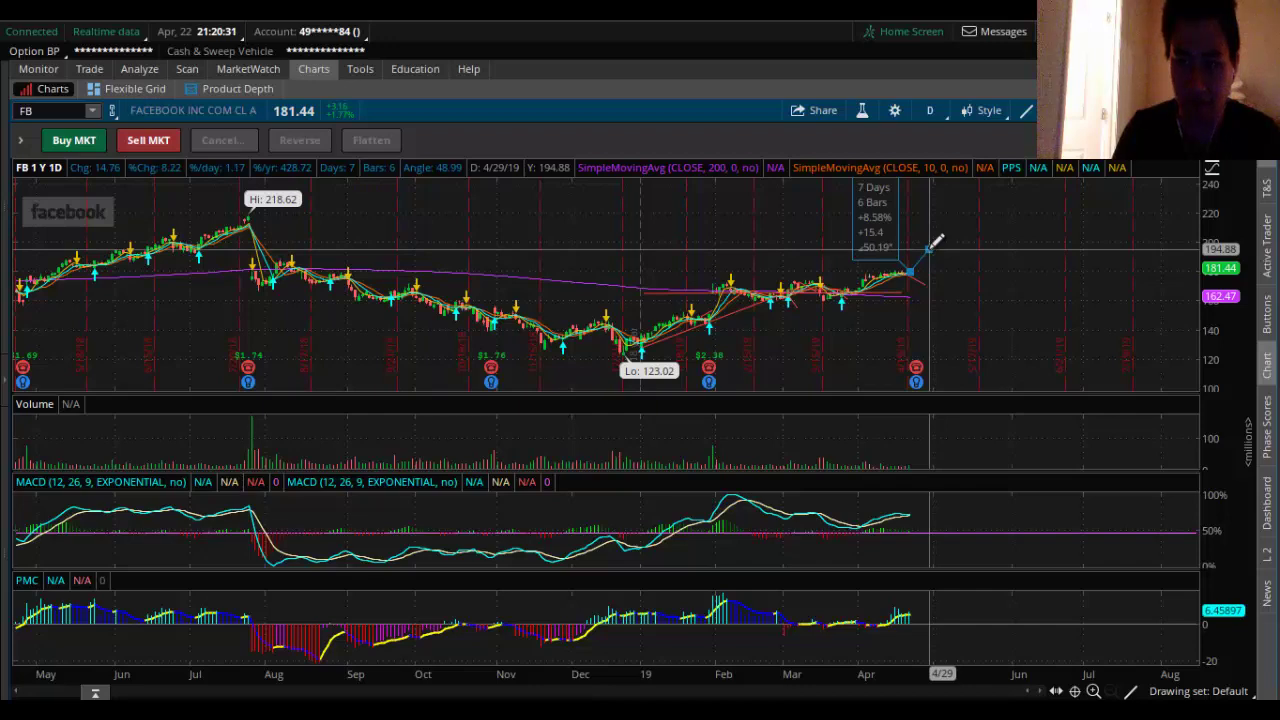
{"action": "left_click", "coordinate": [931, 246]}
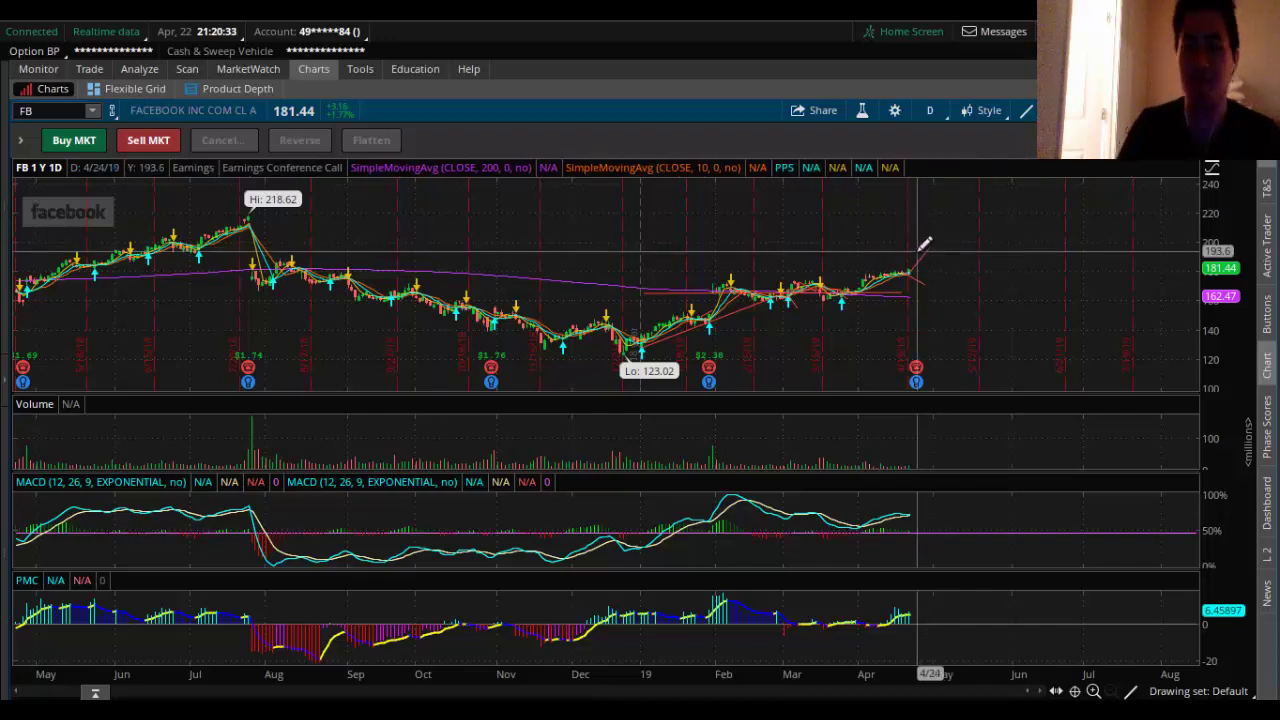
{"action": "left_click", "coordinate": [895, 615]}
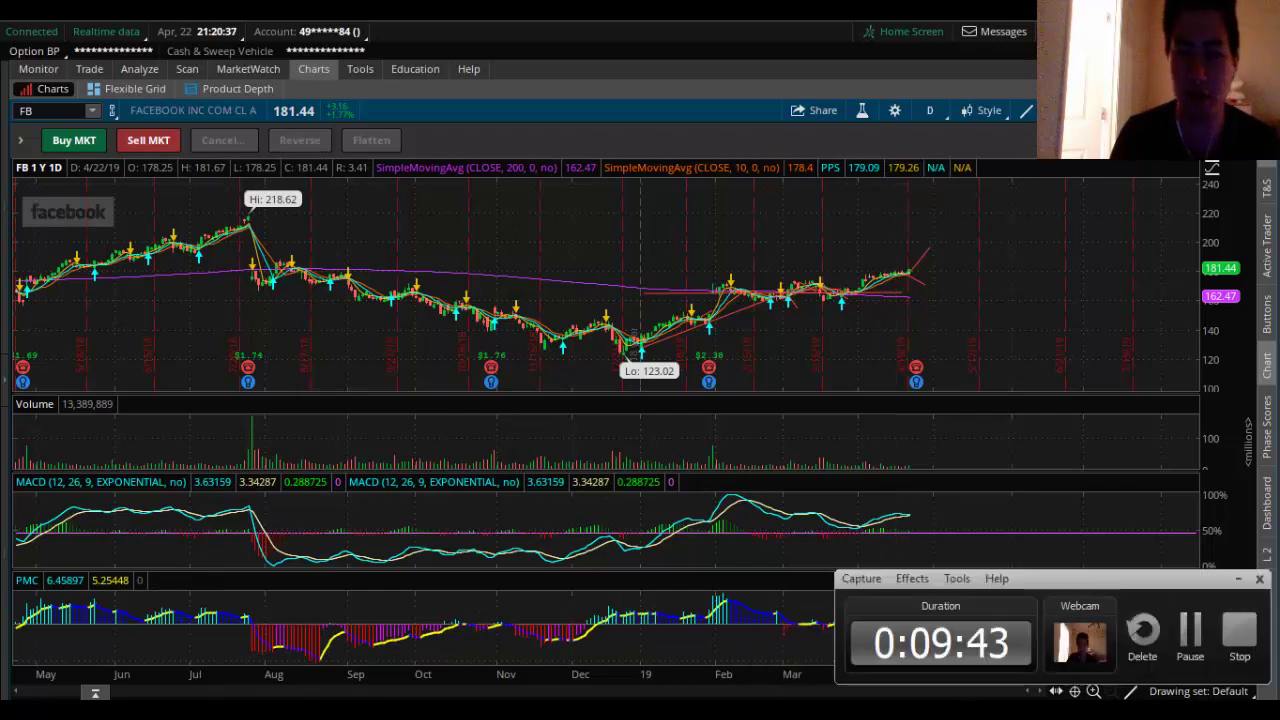